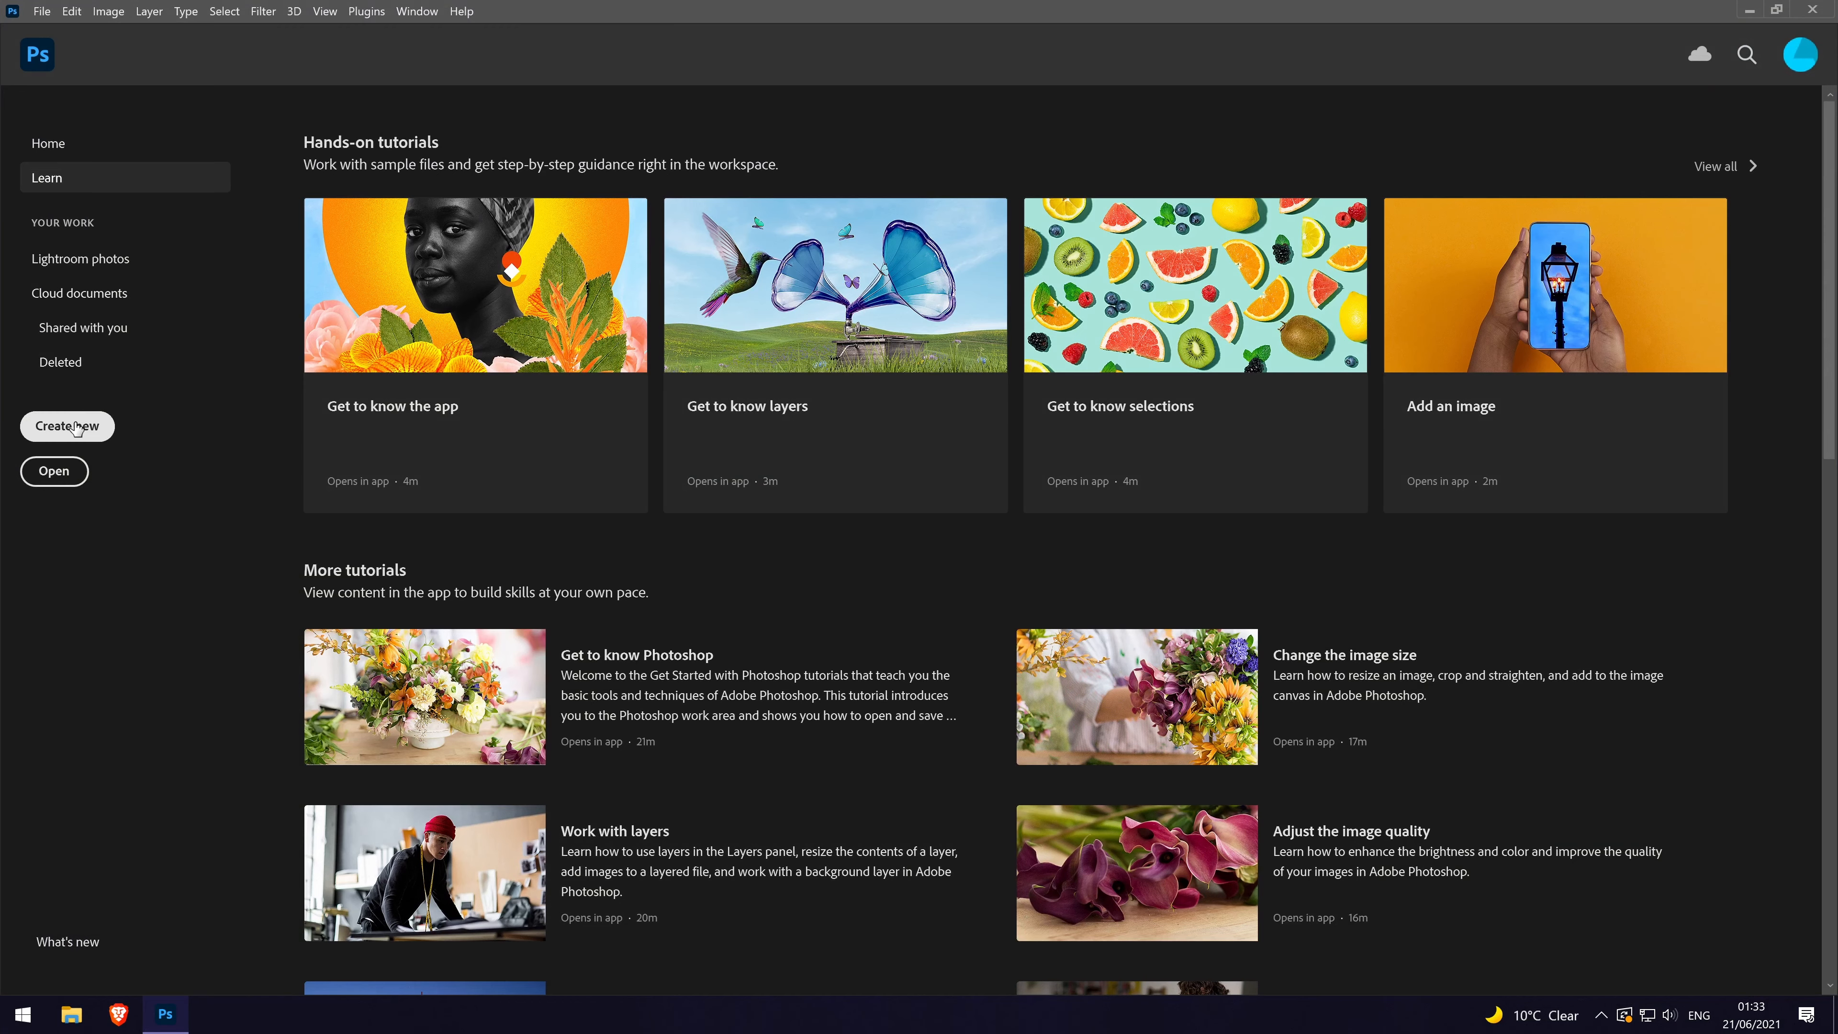
# Step: Create a new document of 1000 by 1000 pixels at 72 ppi with a transparent background
pyautogui.click(77, 428)
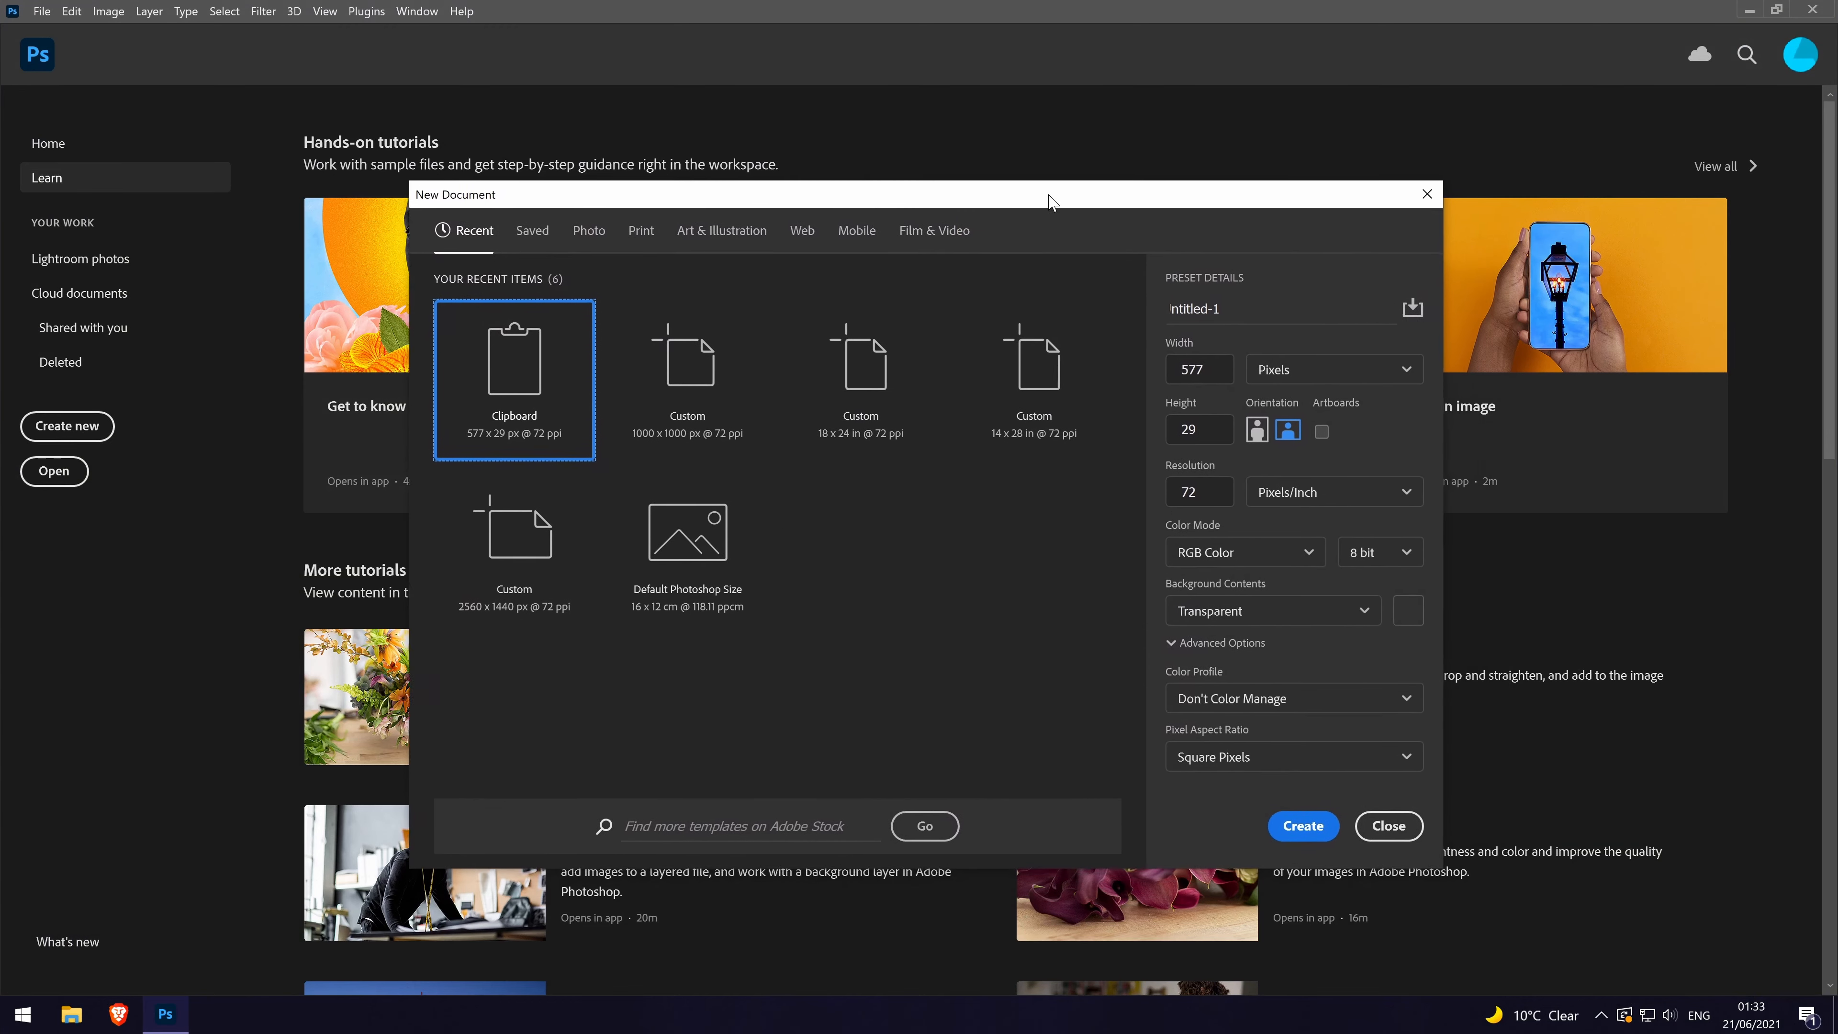
pyautogui.moveTo(1049, 199); pyautogui.dragTo(1023, 192)
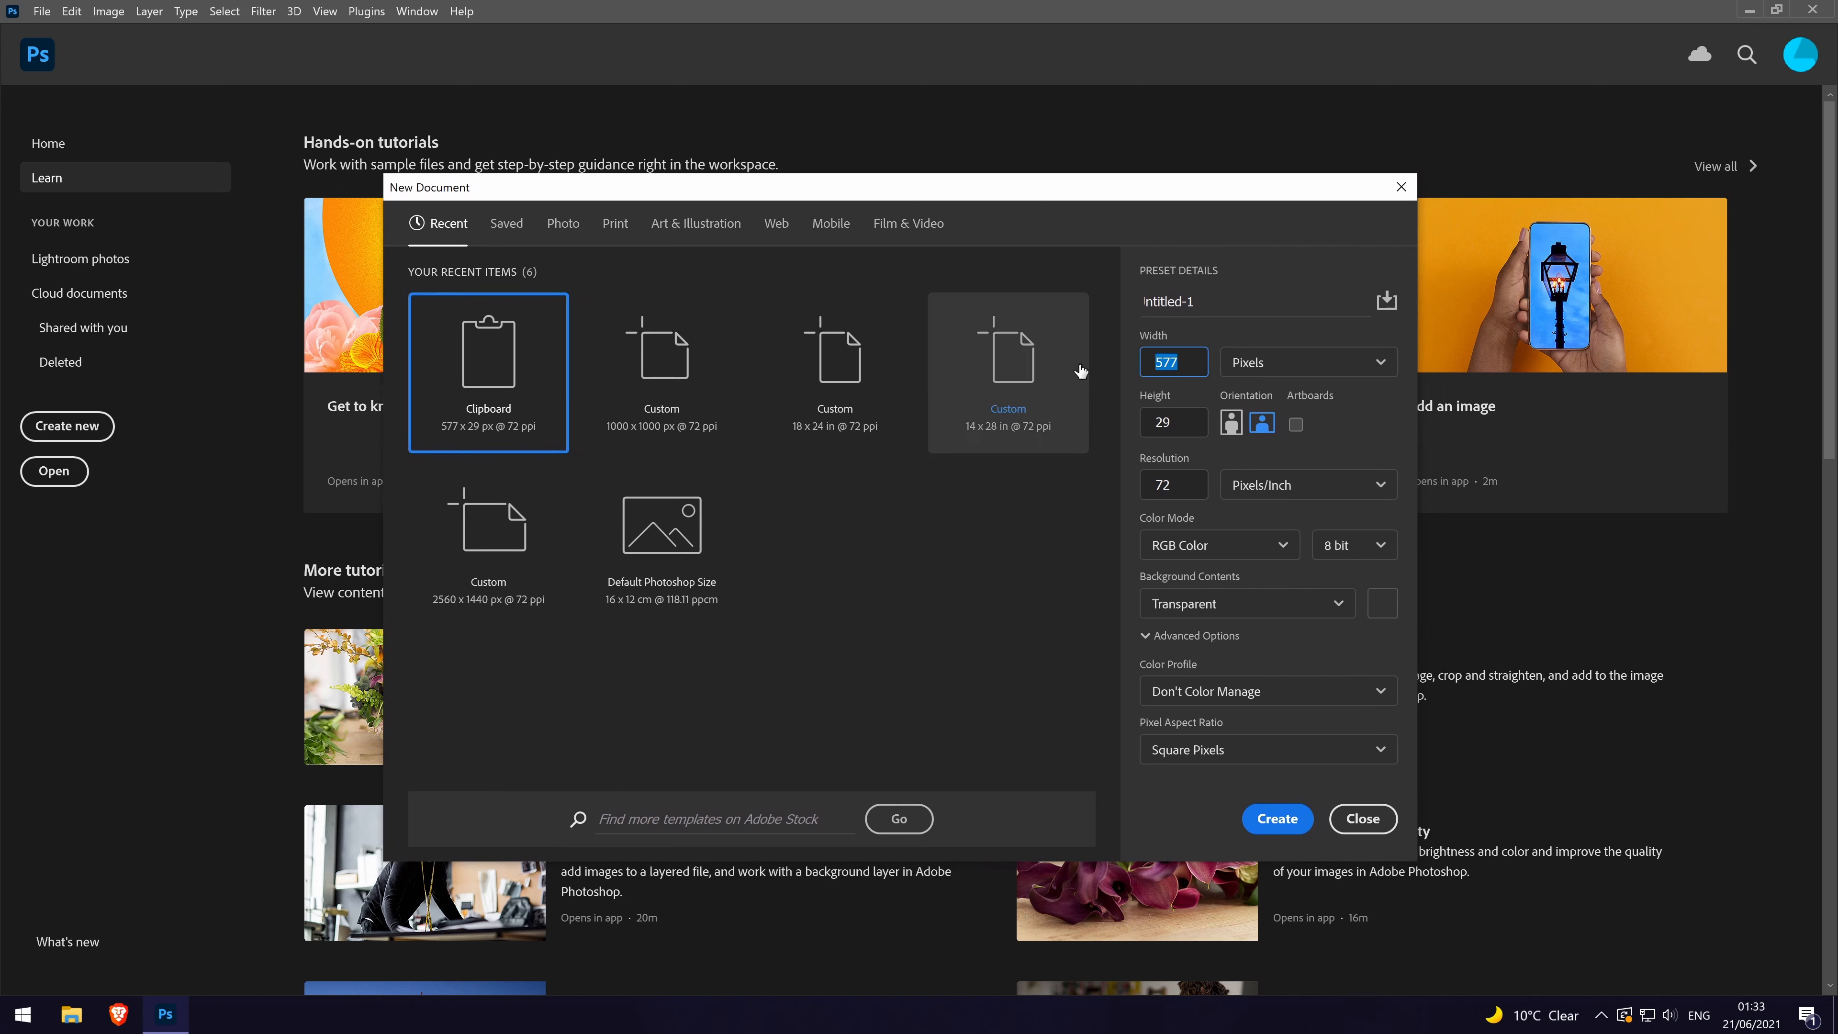
pyautogui.write('1000')
pyautogui.press('Tab')
pyautogui.press('Tab')
pyautogui.write('1000')
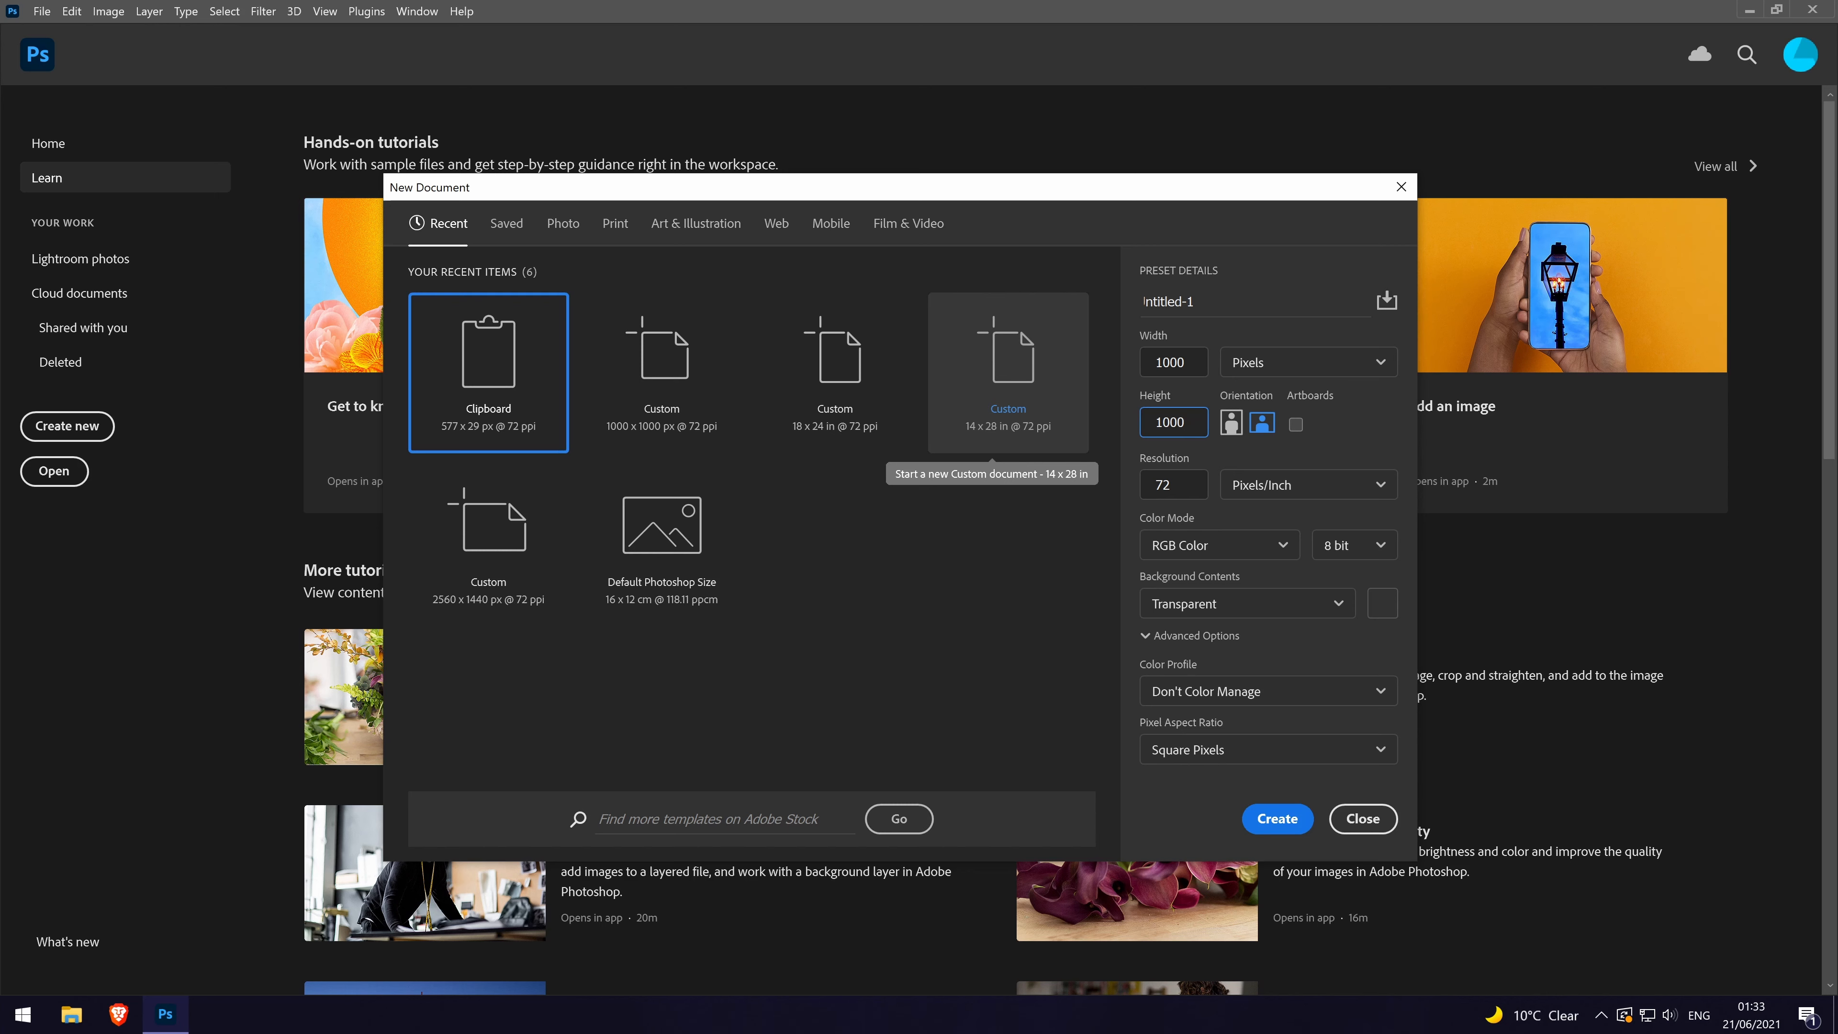
pyautogui.click(1295, 606)
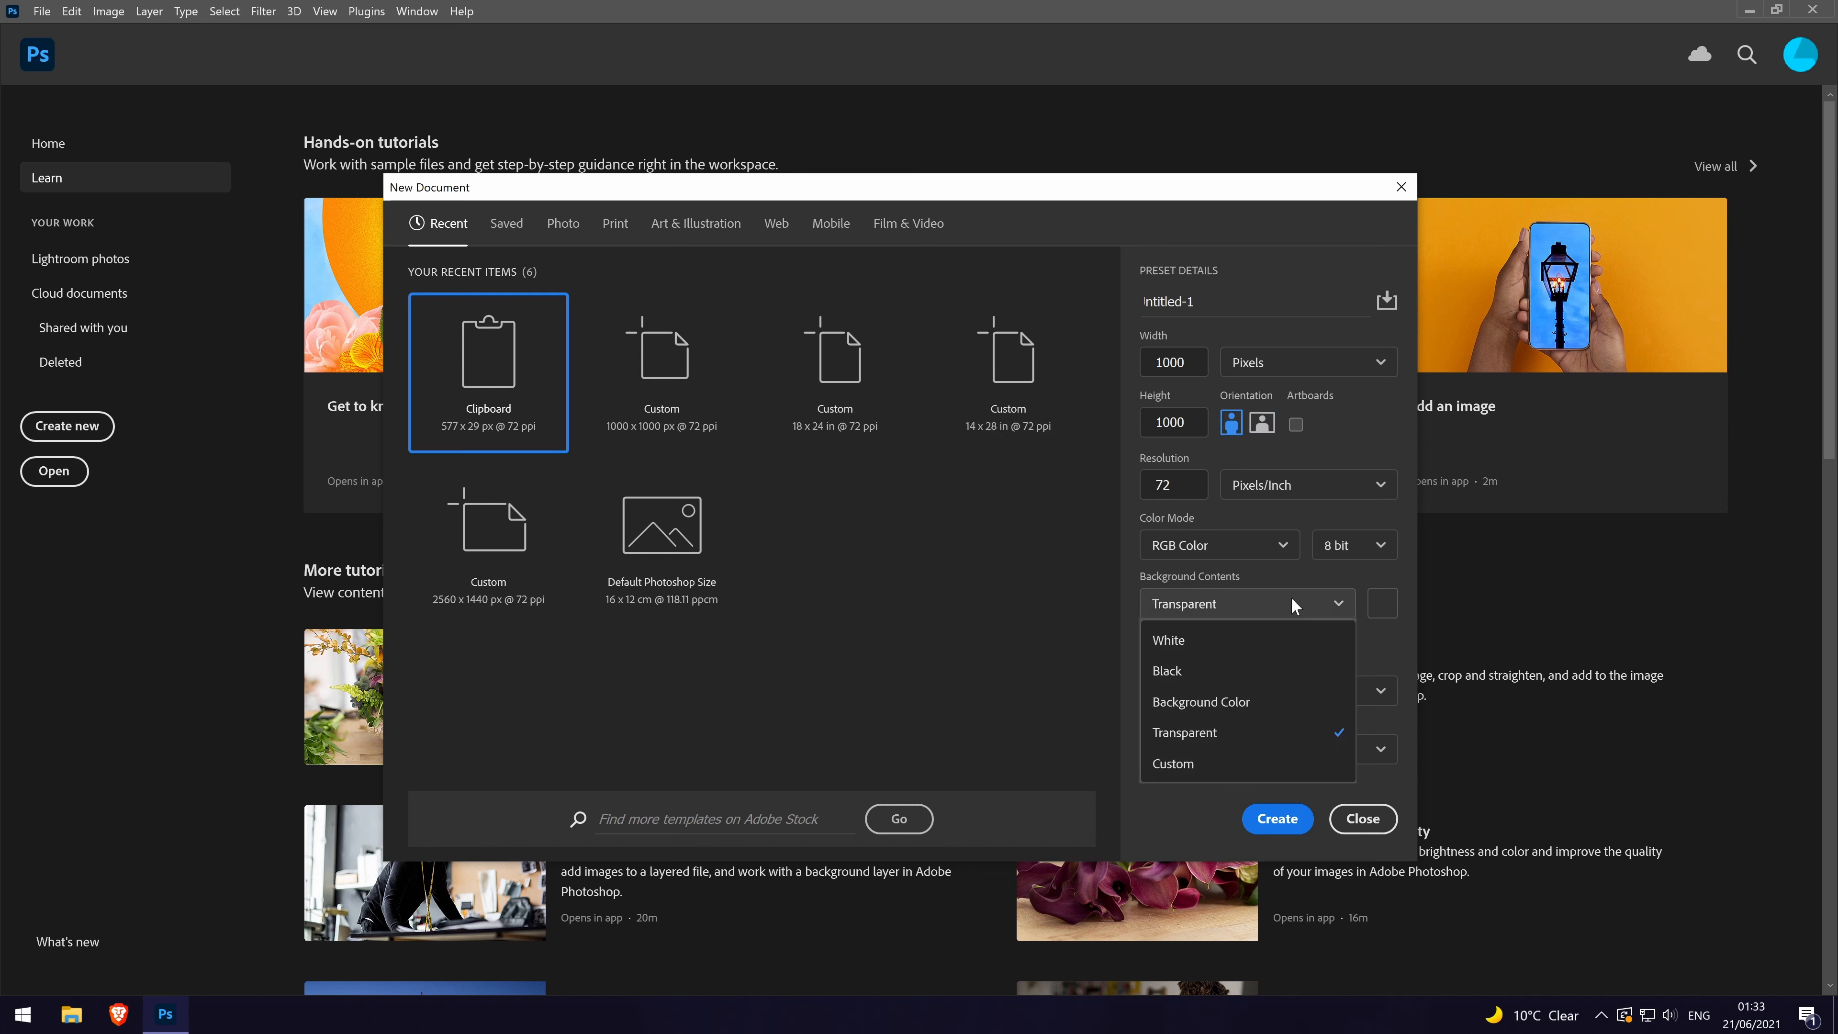
pyautogui.click(1286, 732)
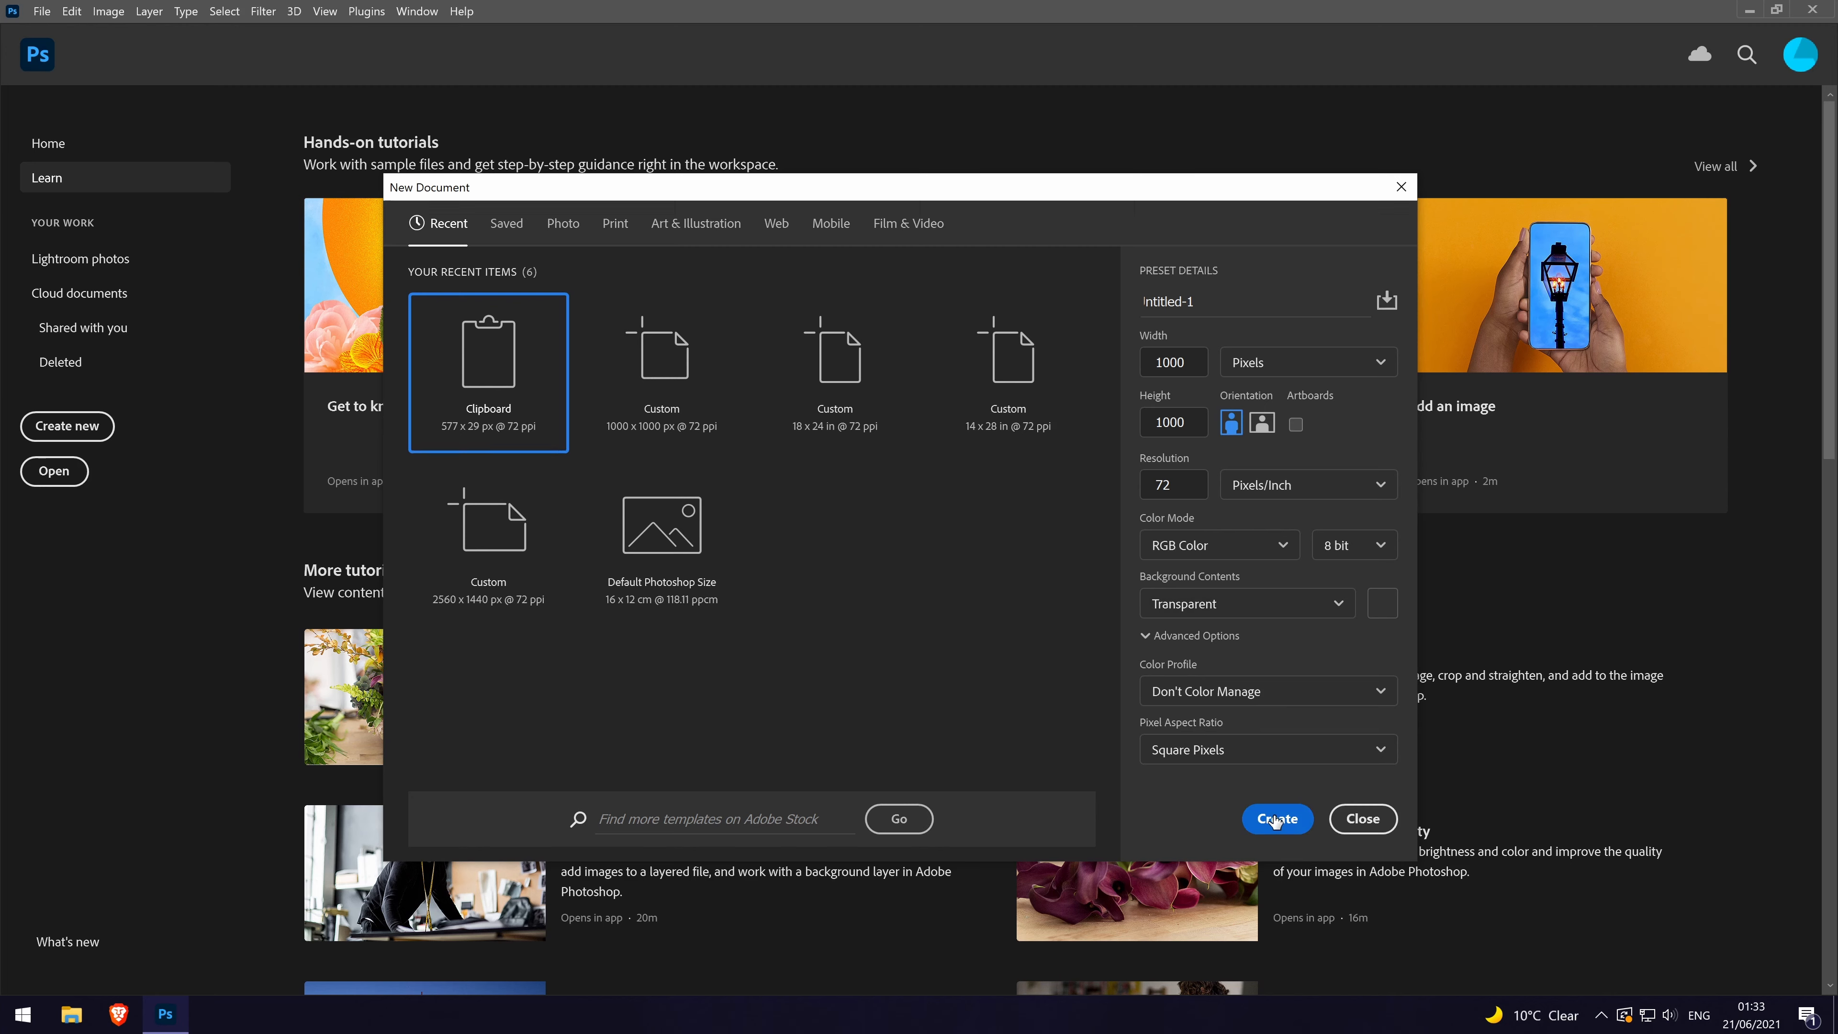
pyautogui.click(1275, 819)
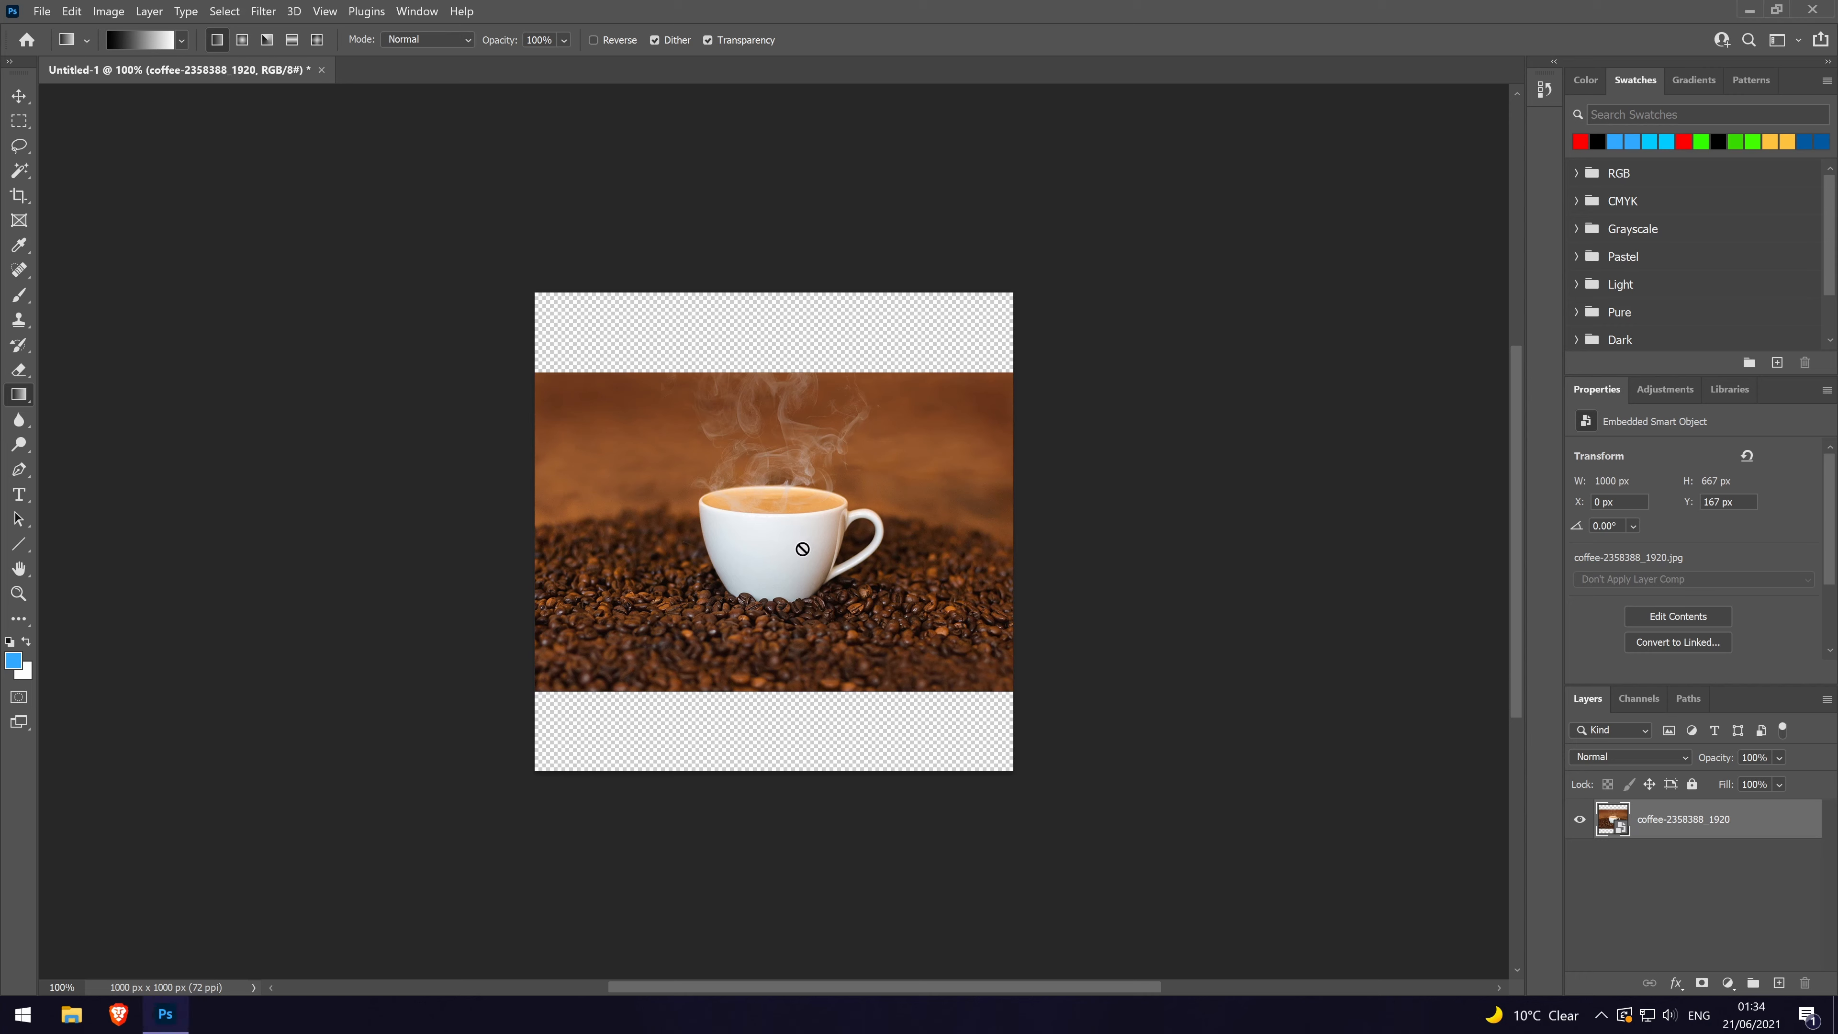
# Step: Rasterize the coffee-2358388_1920 smart object layer
pyautogui.rightClick(1703, 819)
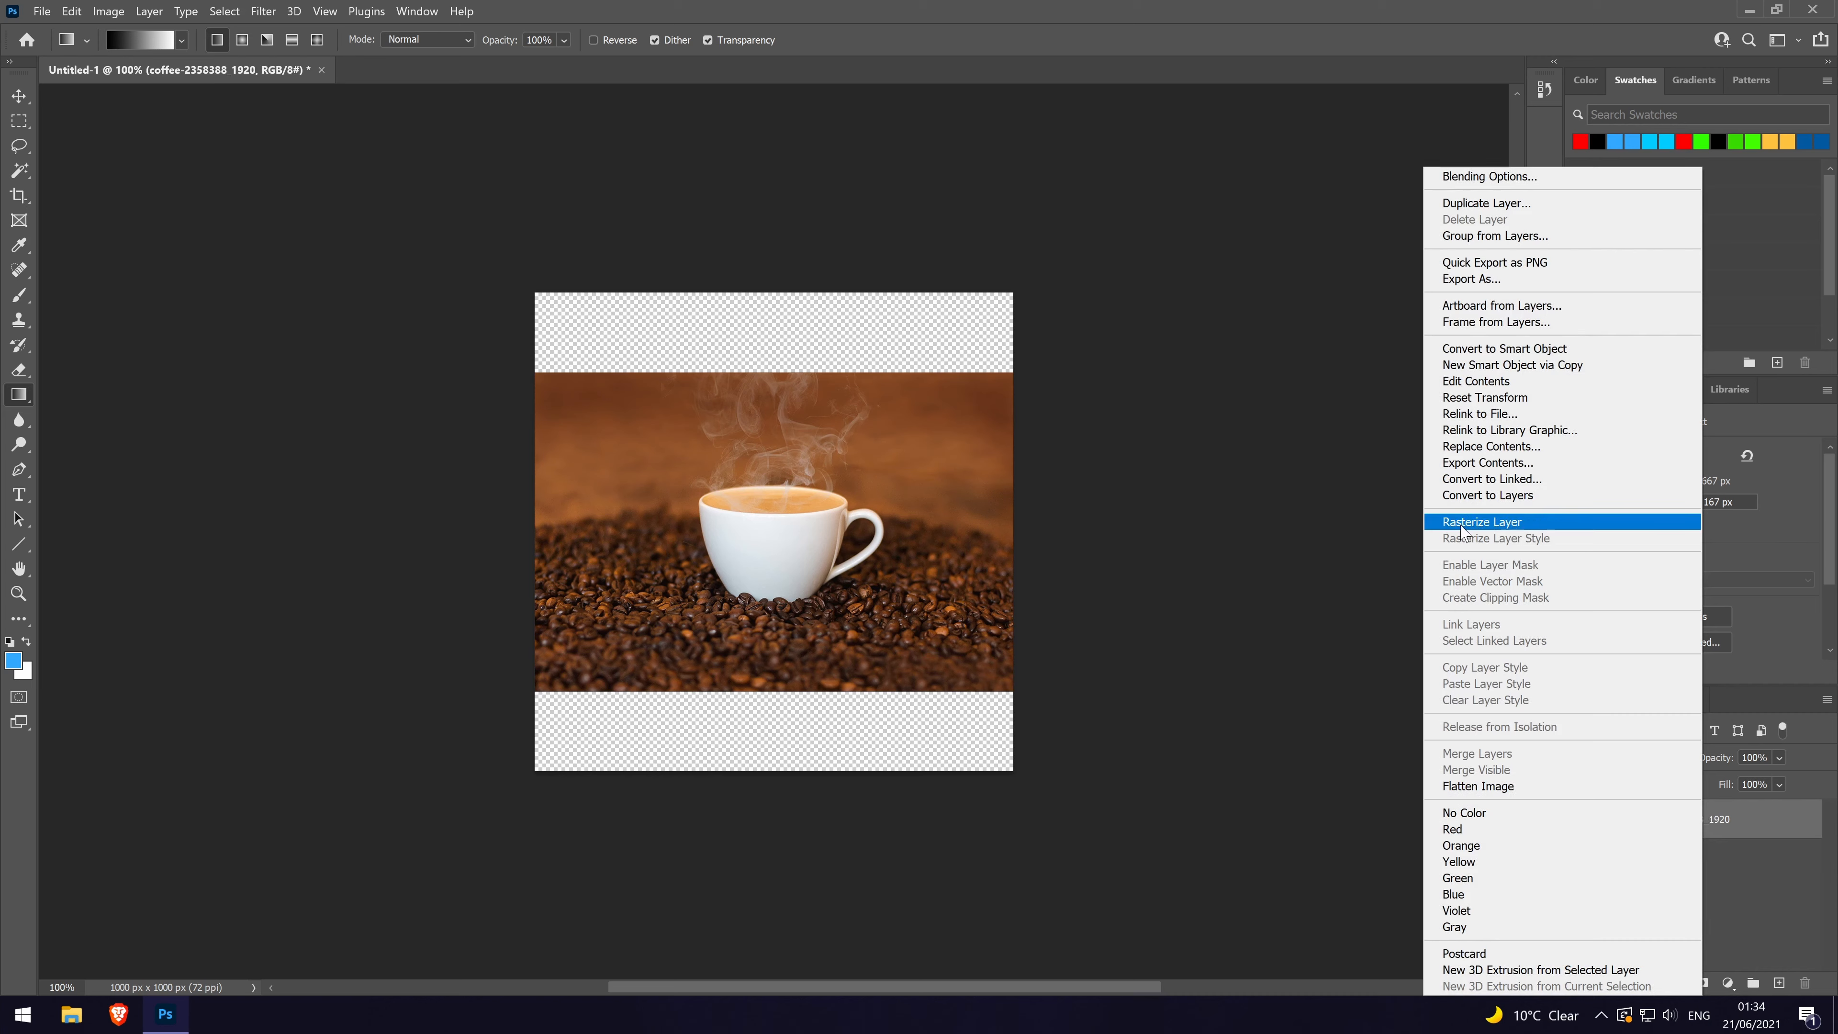
pyautogui.click(1517, 524)
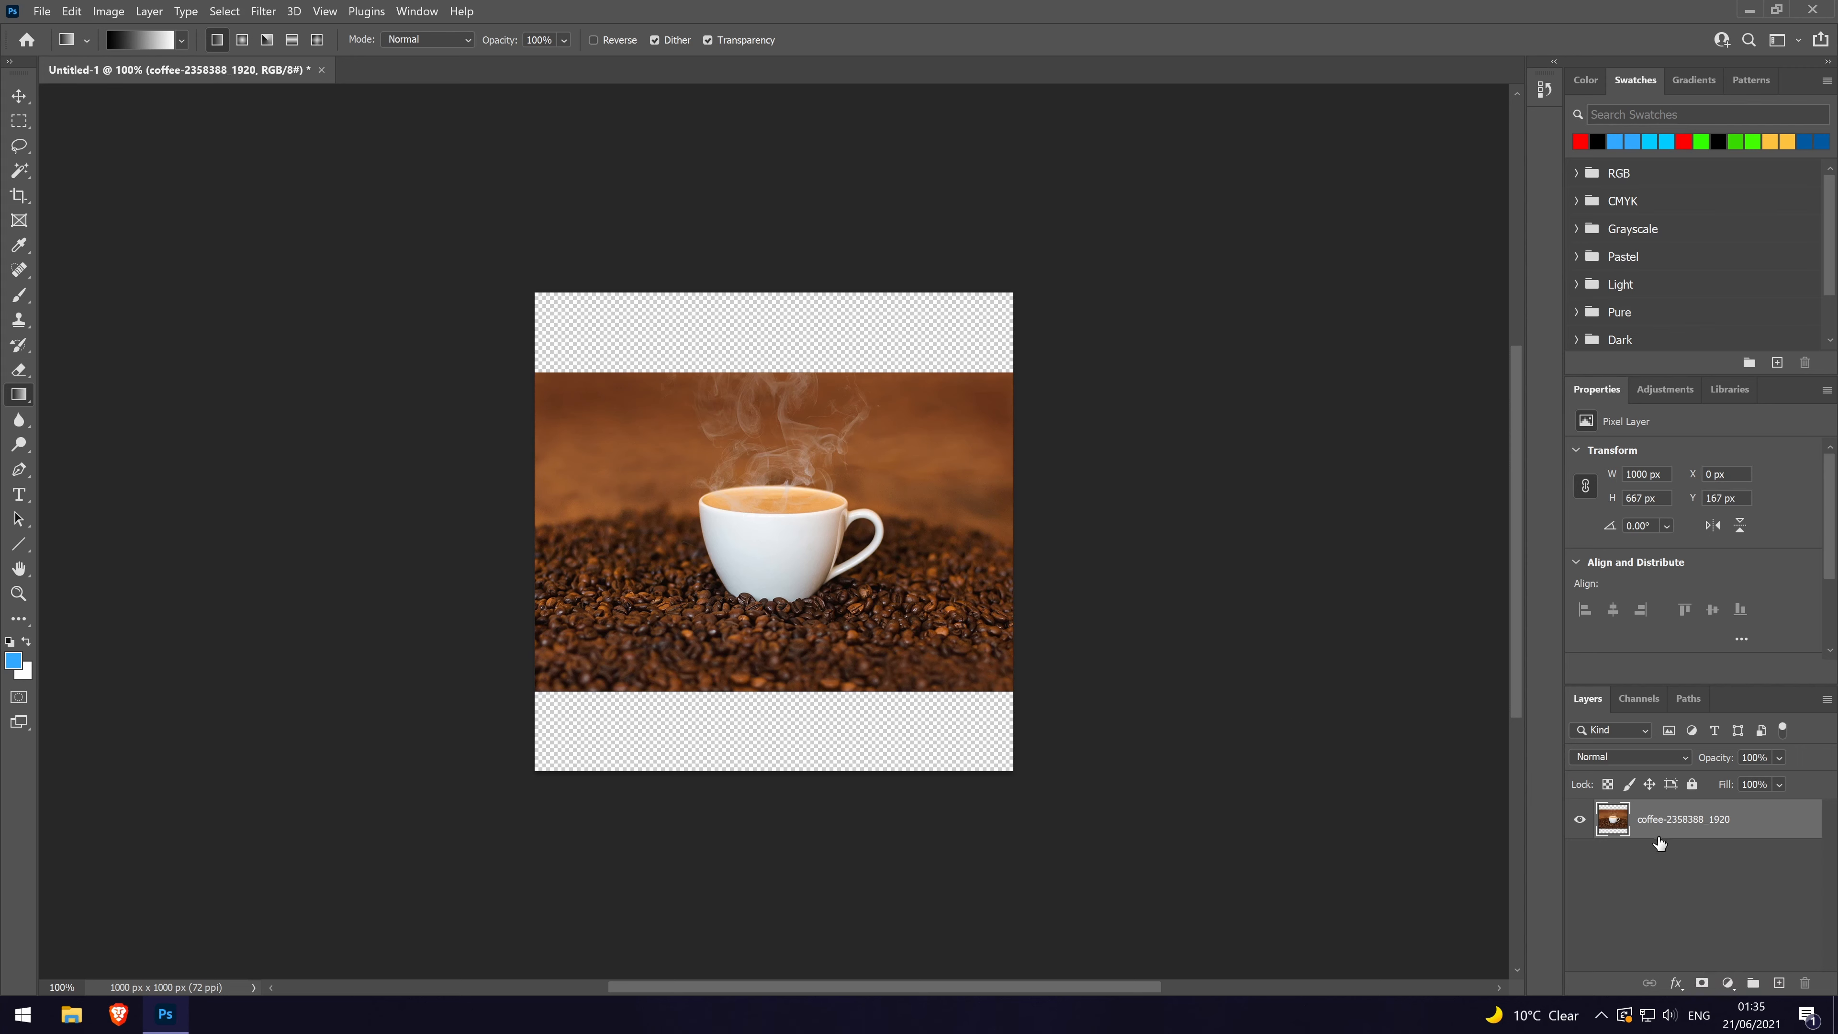
# Step: Try the automatic Remove Background action on the coffee cup layer, and undo it
pyautogui.scroll(-3, 1735, 561)
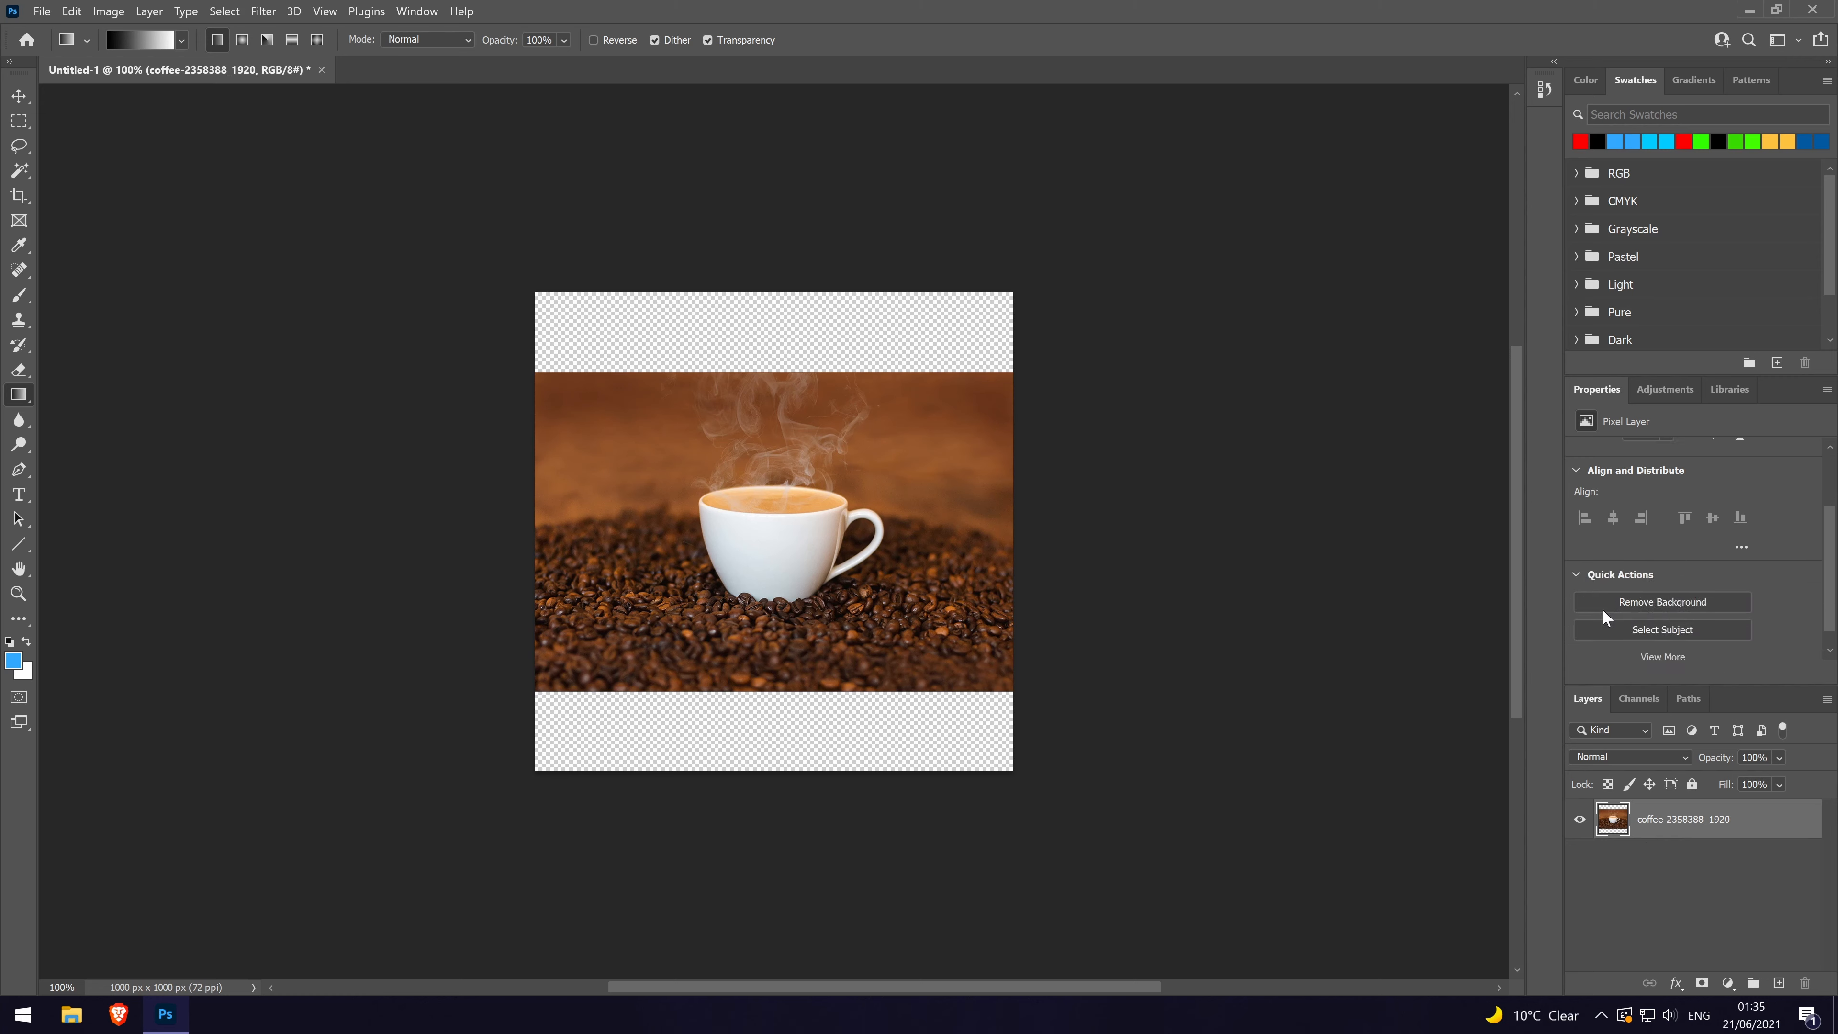
pyautogui.click(1680, 603)
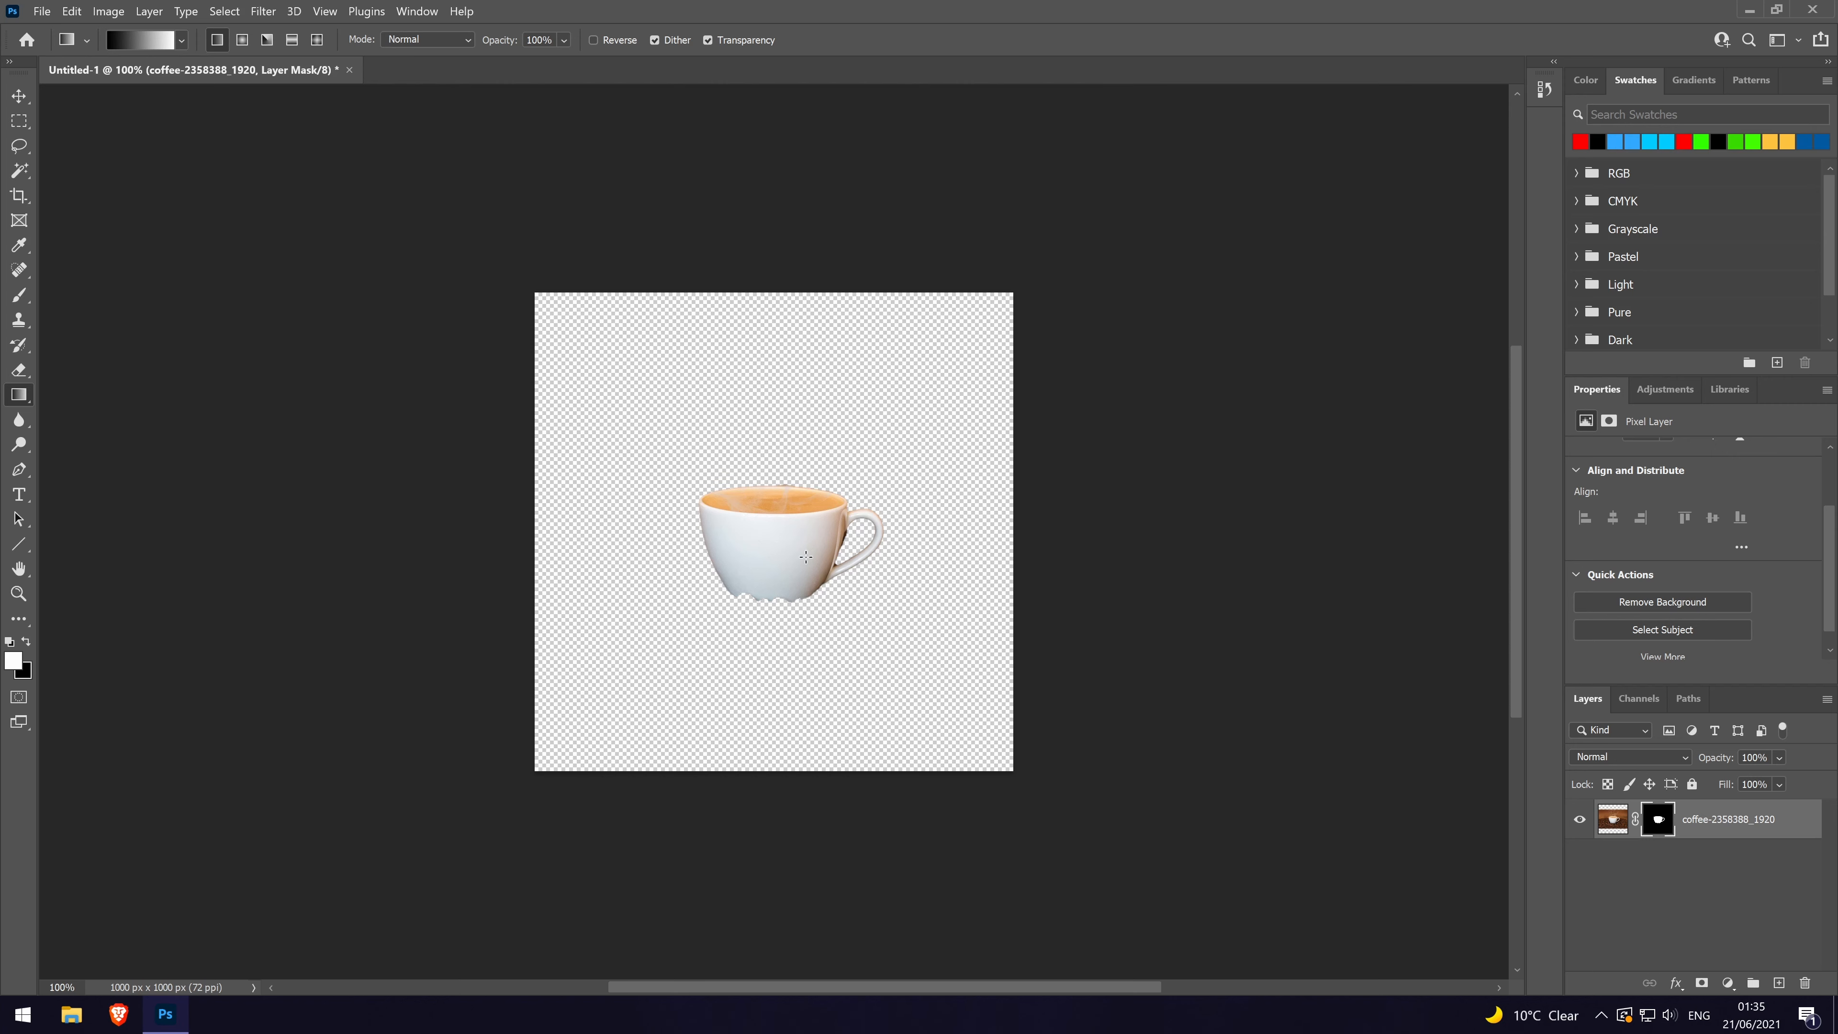
pyautogui.hotkey('ctrl', 'z')
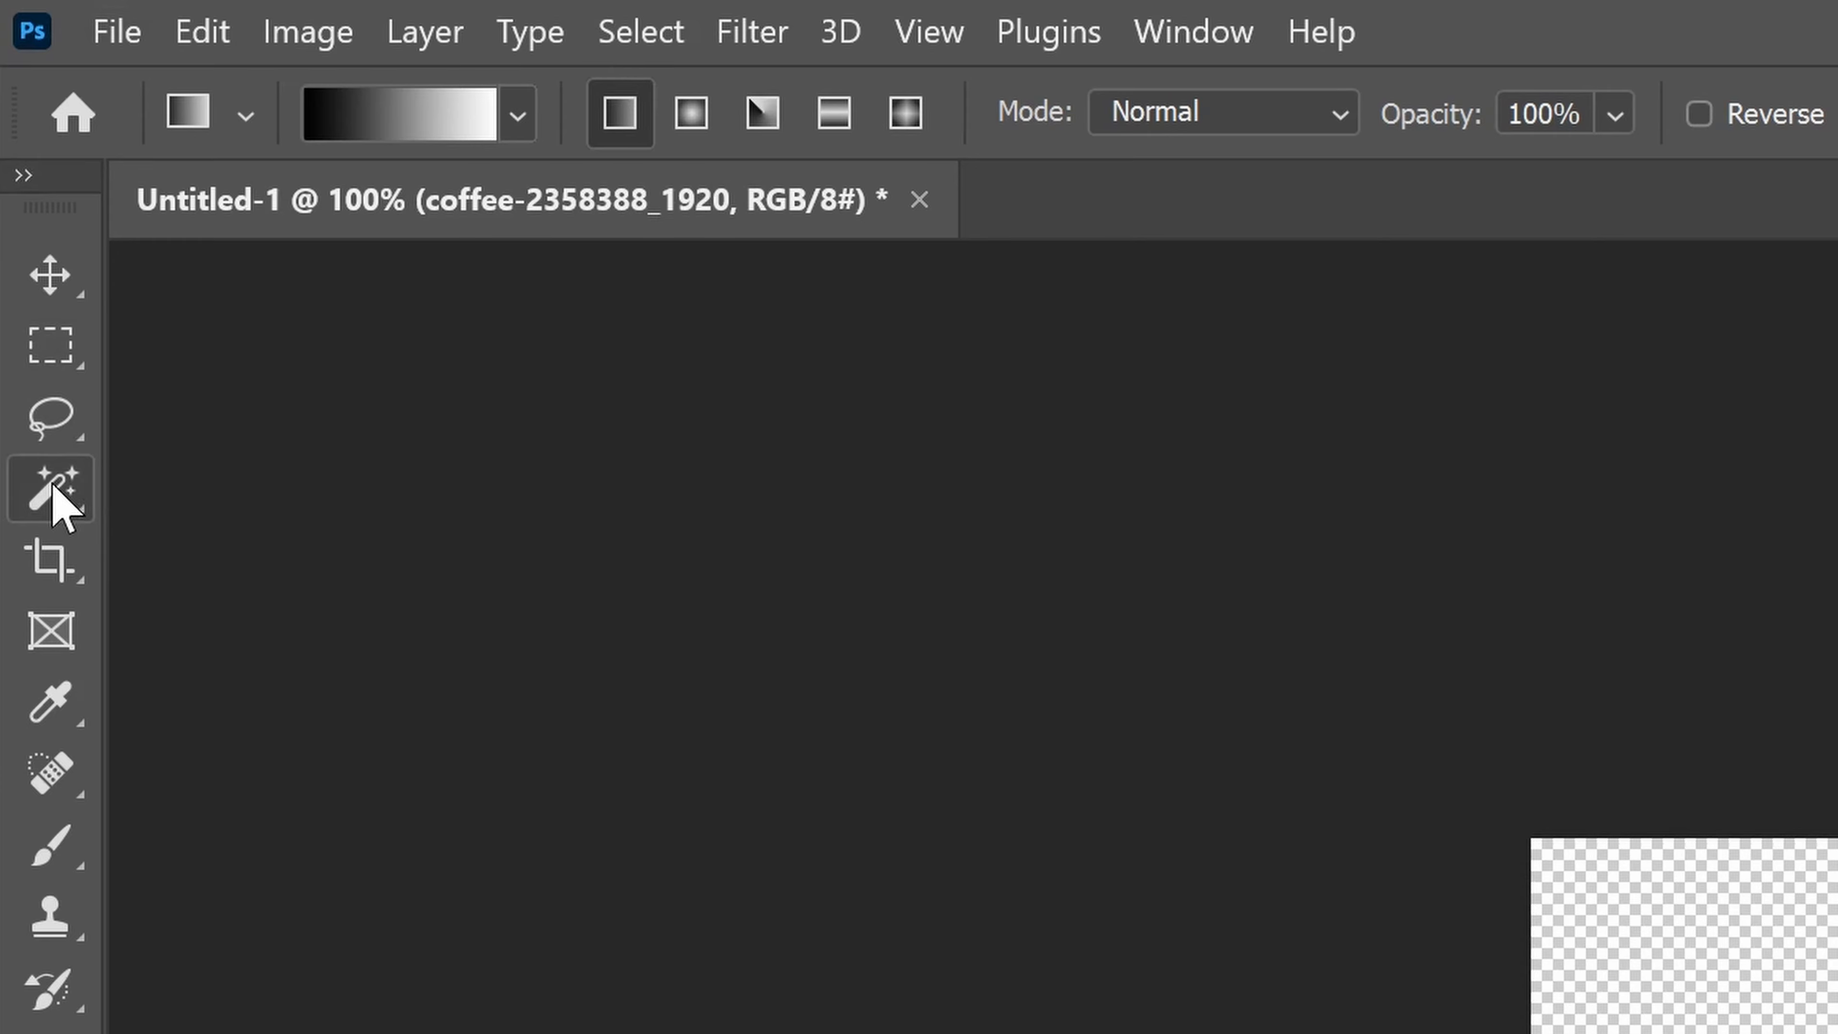
# Step: Use the Magic Wand at tolerance 32 to select and delete the brown backdrop behind the cup, and deselect
pyautogui.click(54, 489)
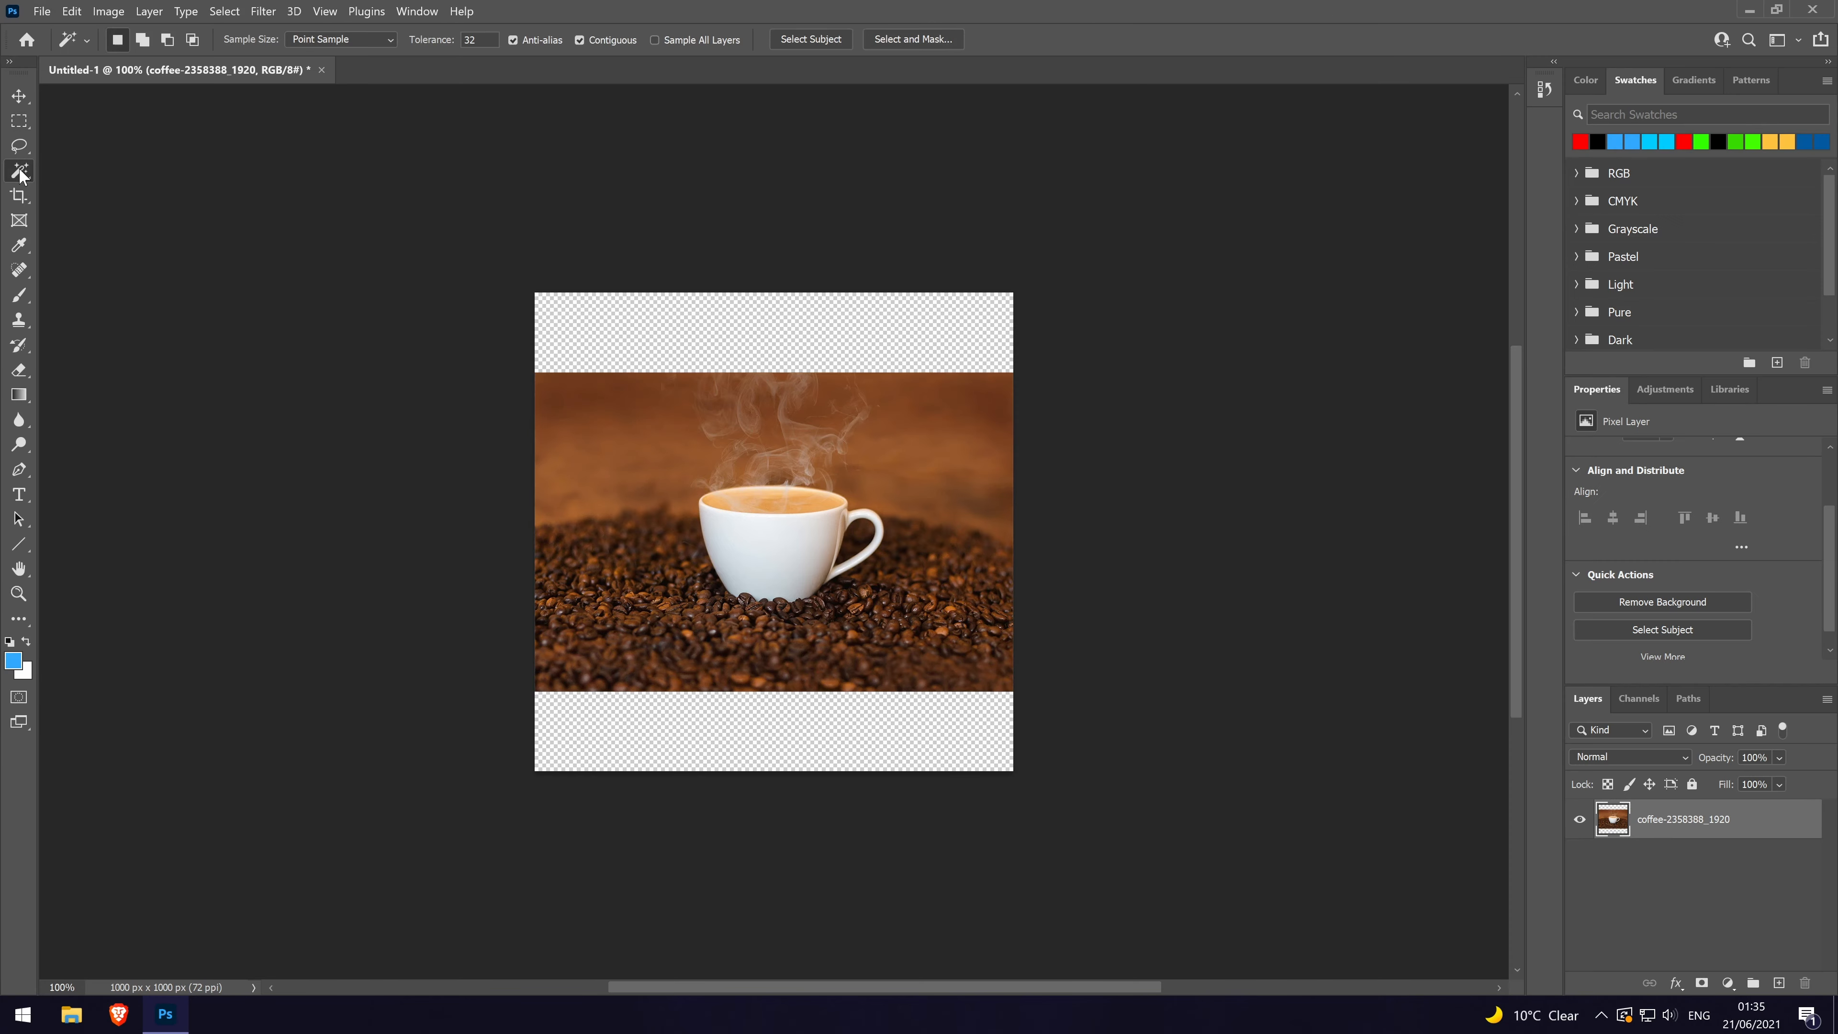
pyautogui.rightClick(19, 174)
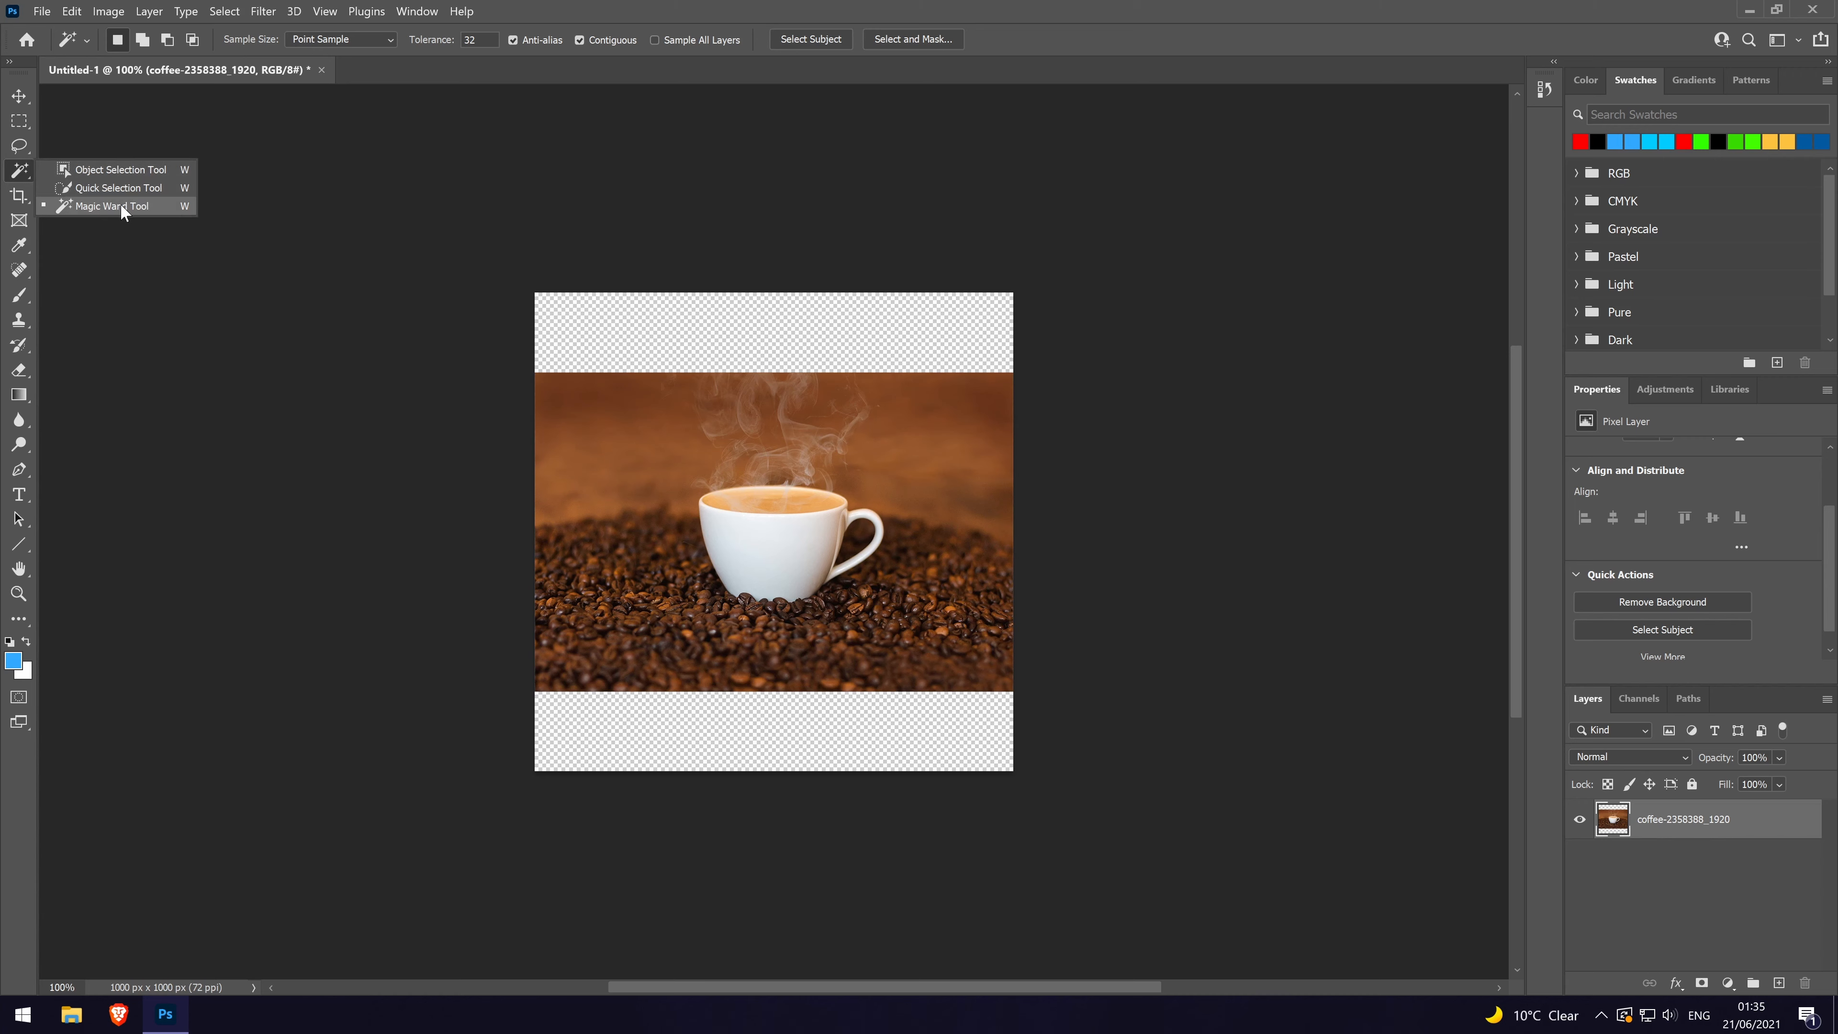
pyautogui.click(121, 204)
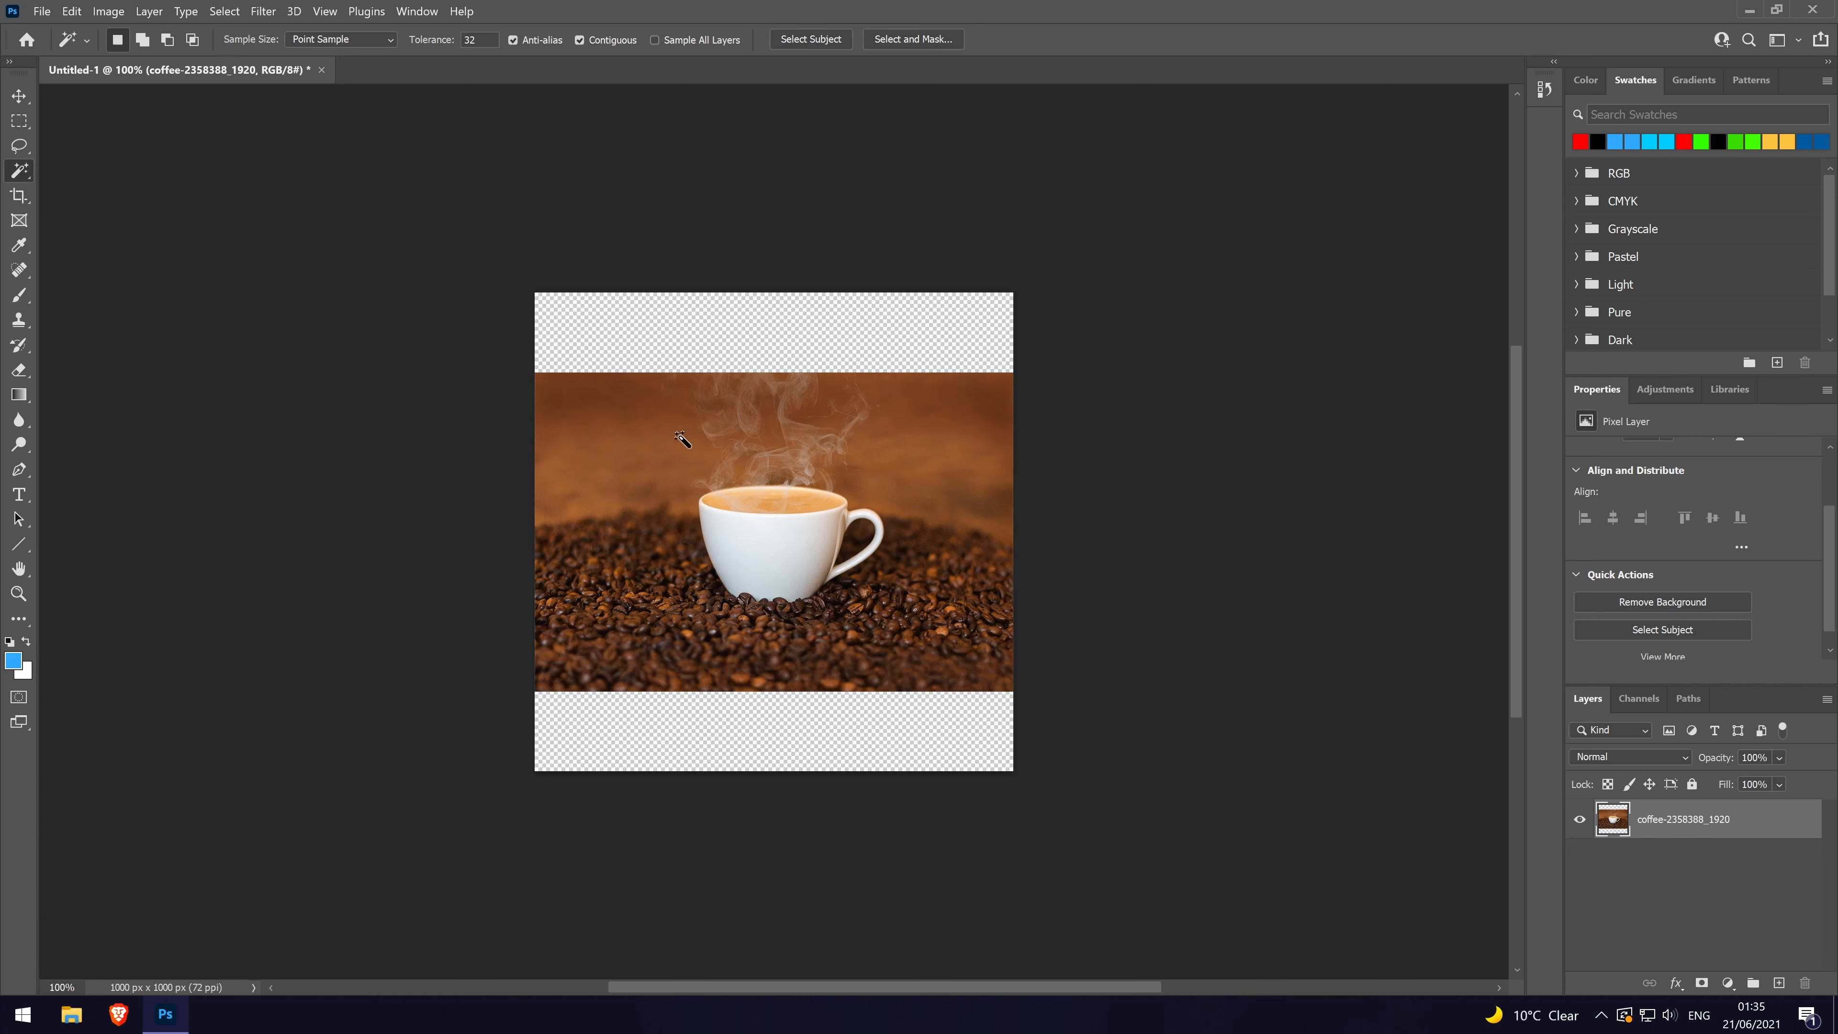
pyautogui.click(672, 451)
pyautogui.press('Delete')
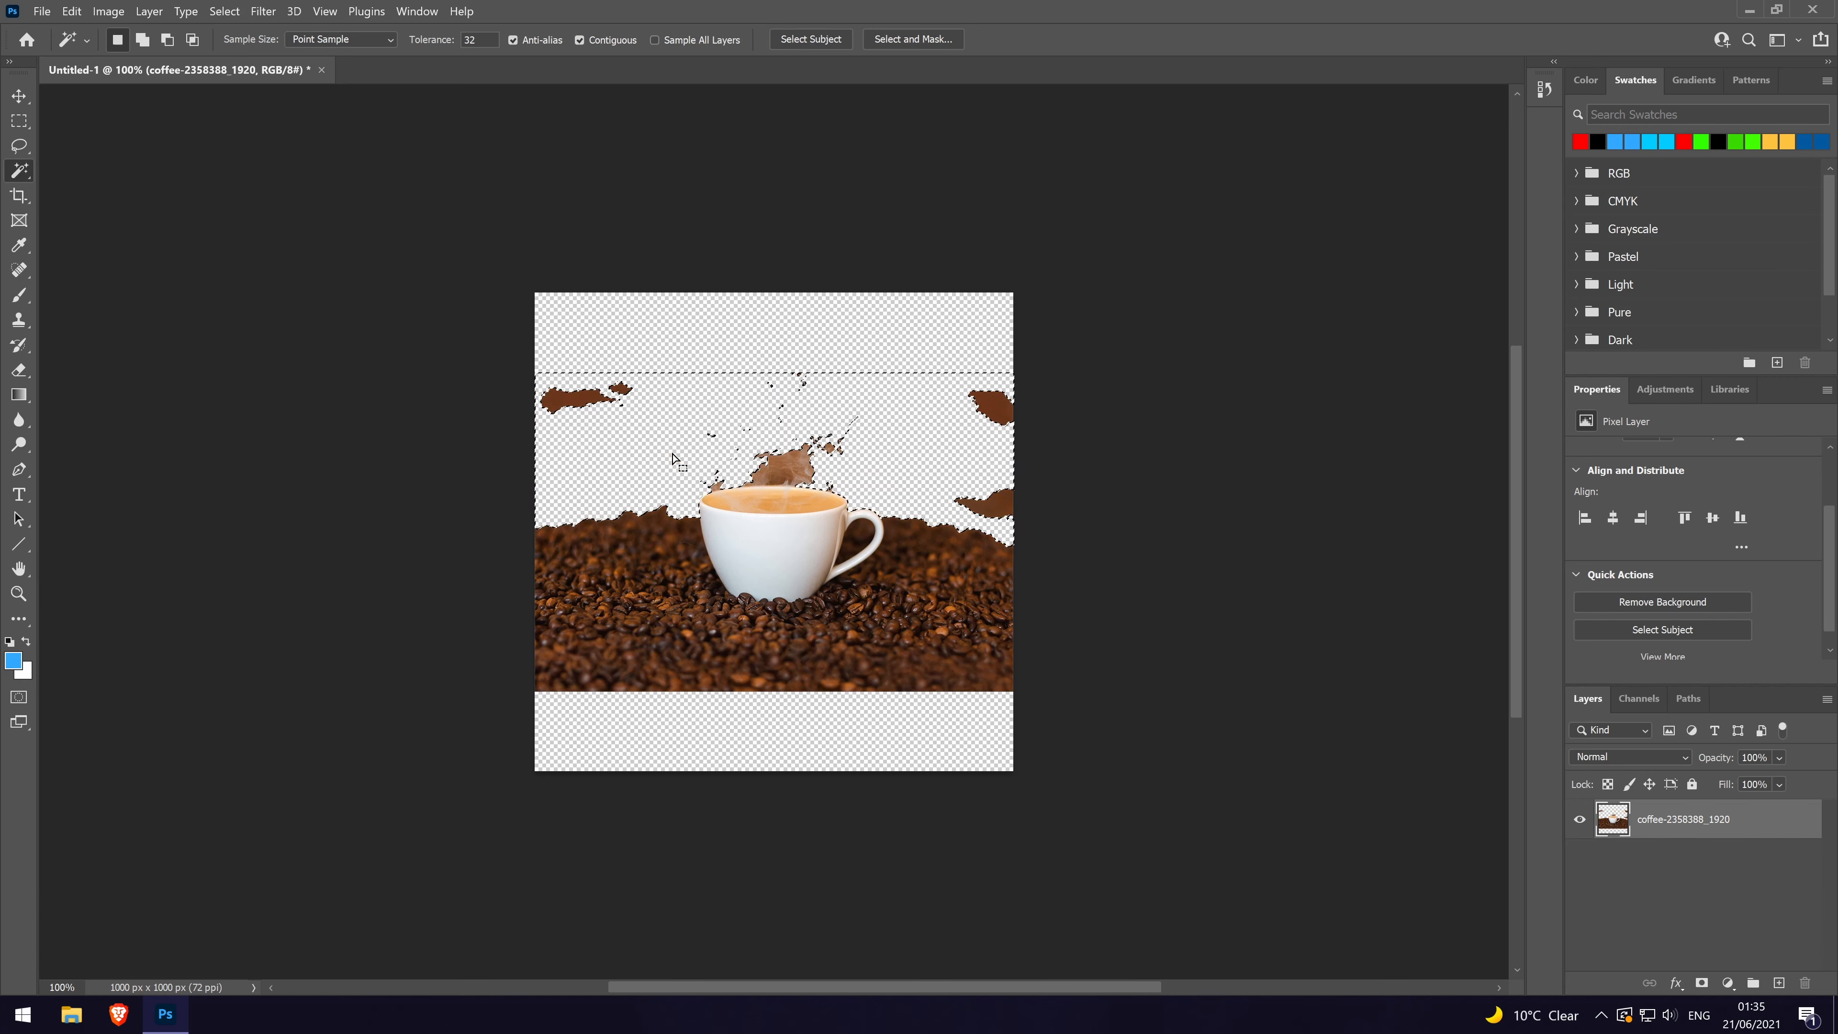
pyautogui.hotkey('ctrl', 'd')
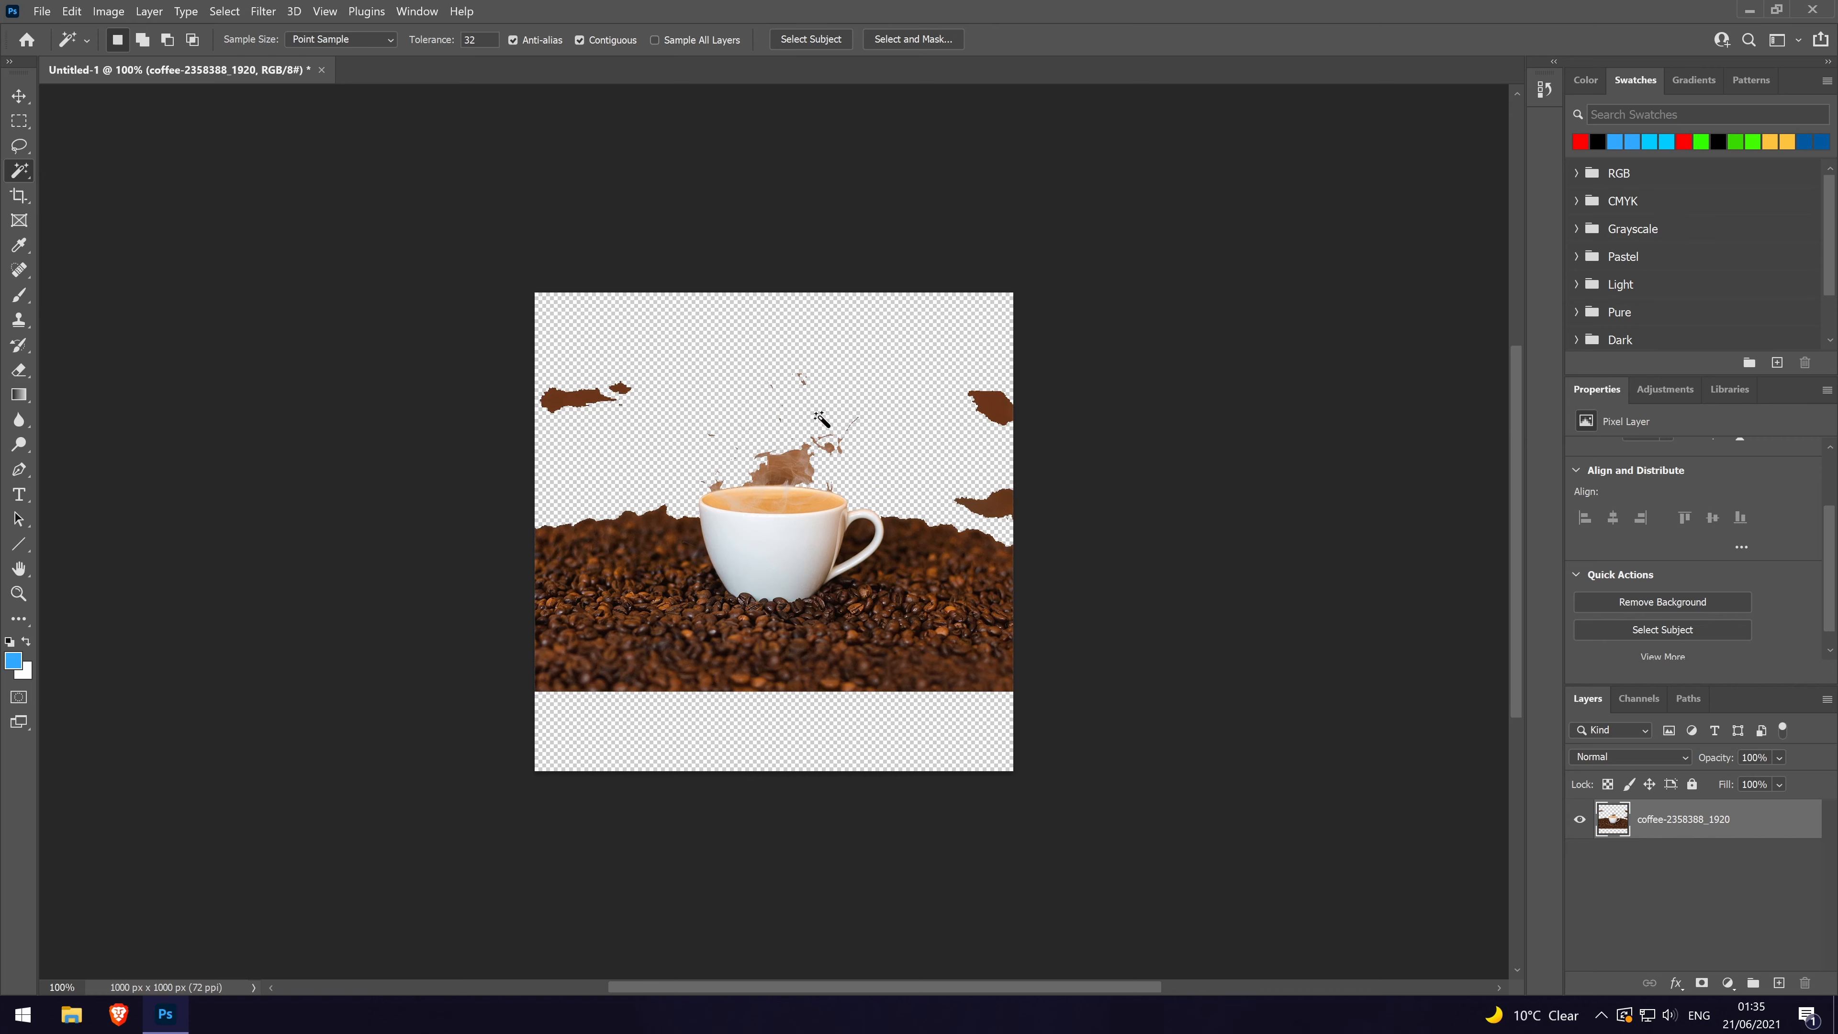
# Step: Try to delete the coffee beans around the cup with Magic Wand selections
pyautogui.click(666, 537)
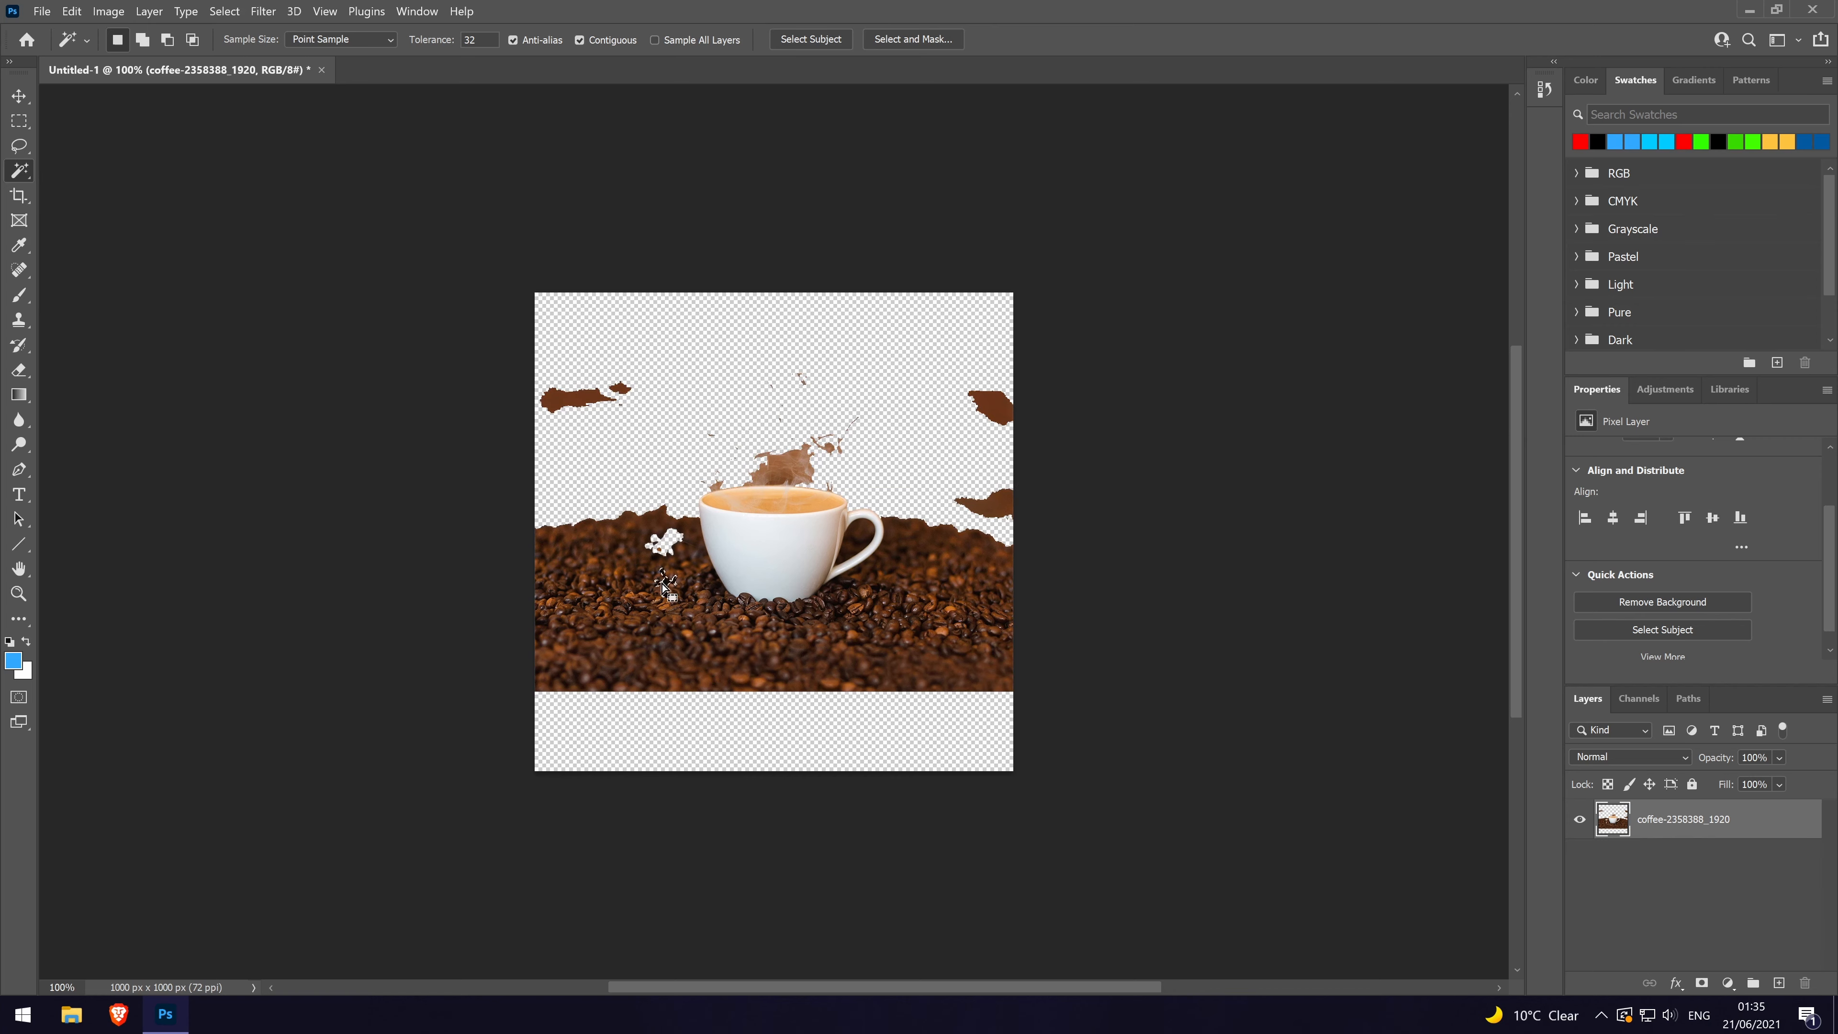
pyautogui.click(612, 572)
pyautogui.press('Delete')
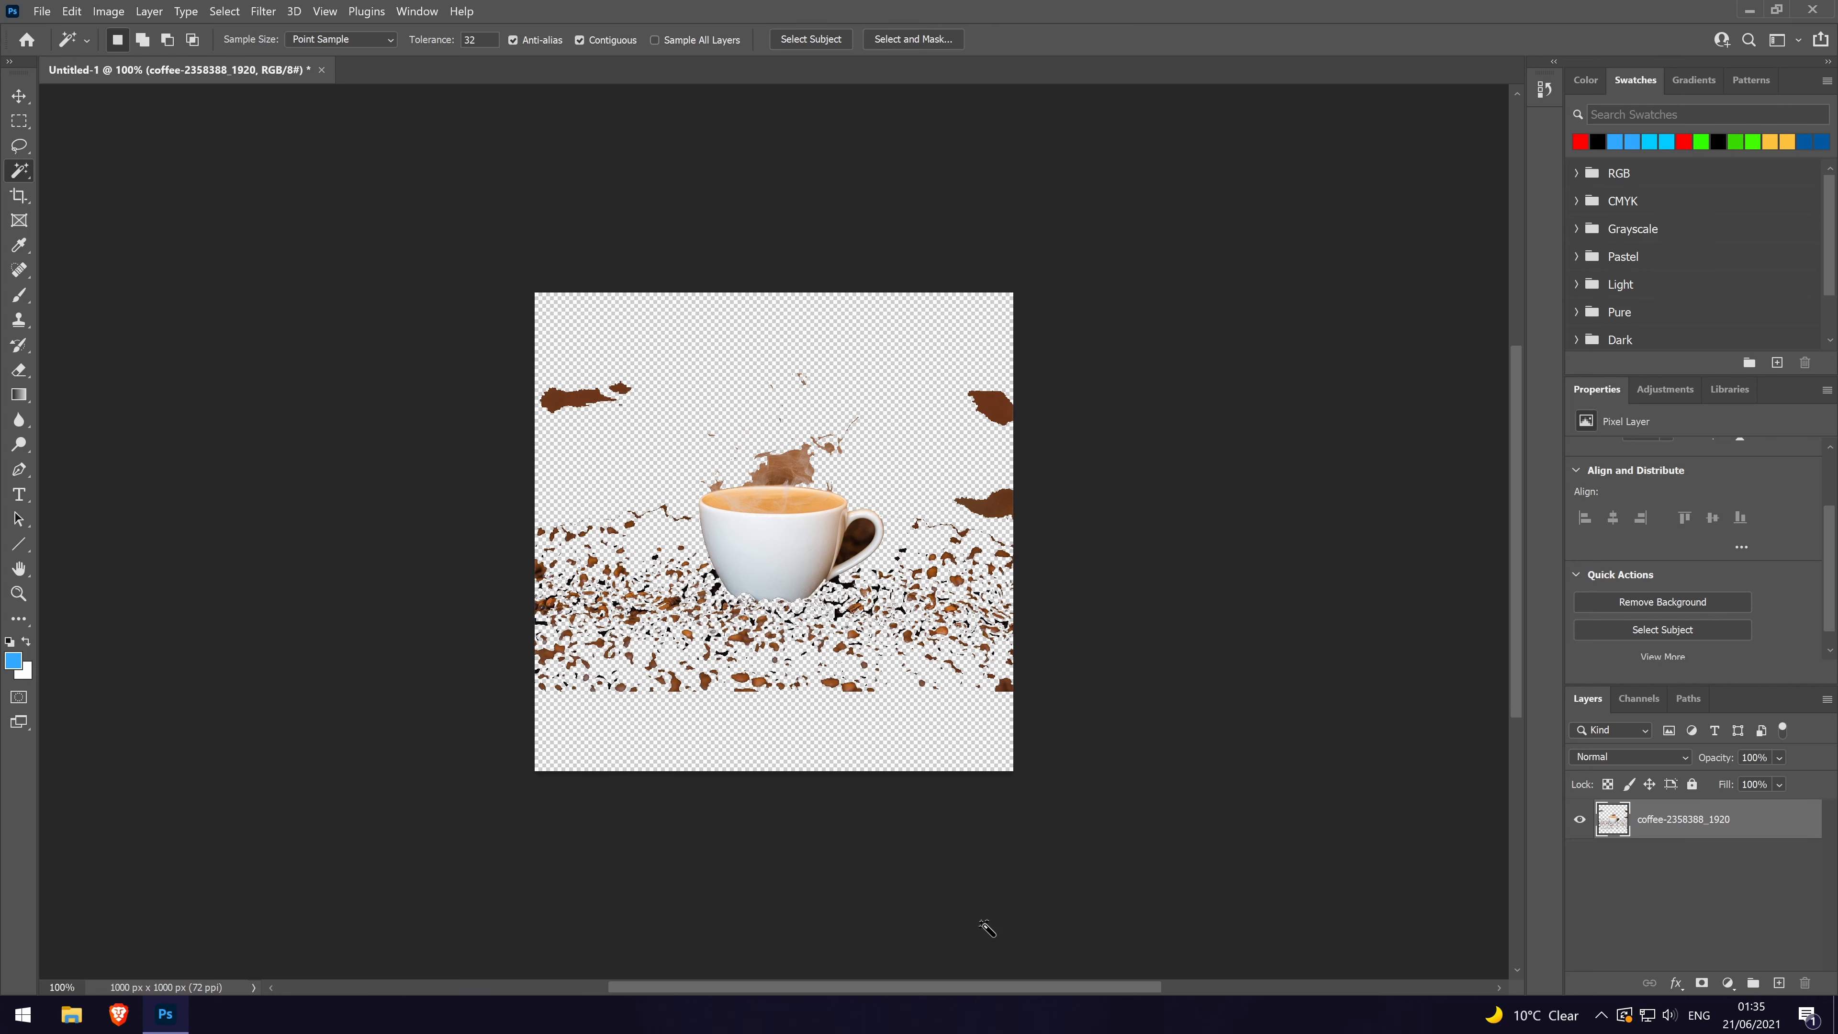
# Step: Undo all the Magic Wand deletions on the coffee photo
pyautogui.hotkey('ctrl', 'z')
pyautogui.hotkey('ctrl', 'z')
pyautogui.hotkey('ctrl', 'z')
pyautogui.hotkey('ctrl', 'z')
pyautogui.hotkey('ctrl', 'z')
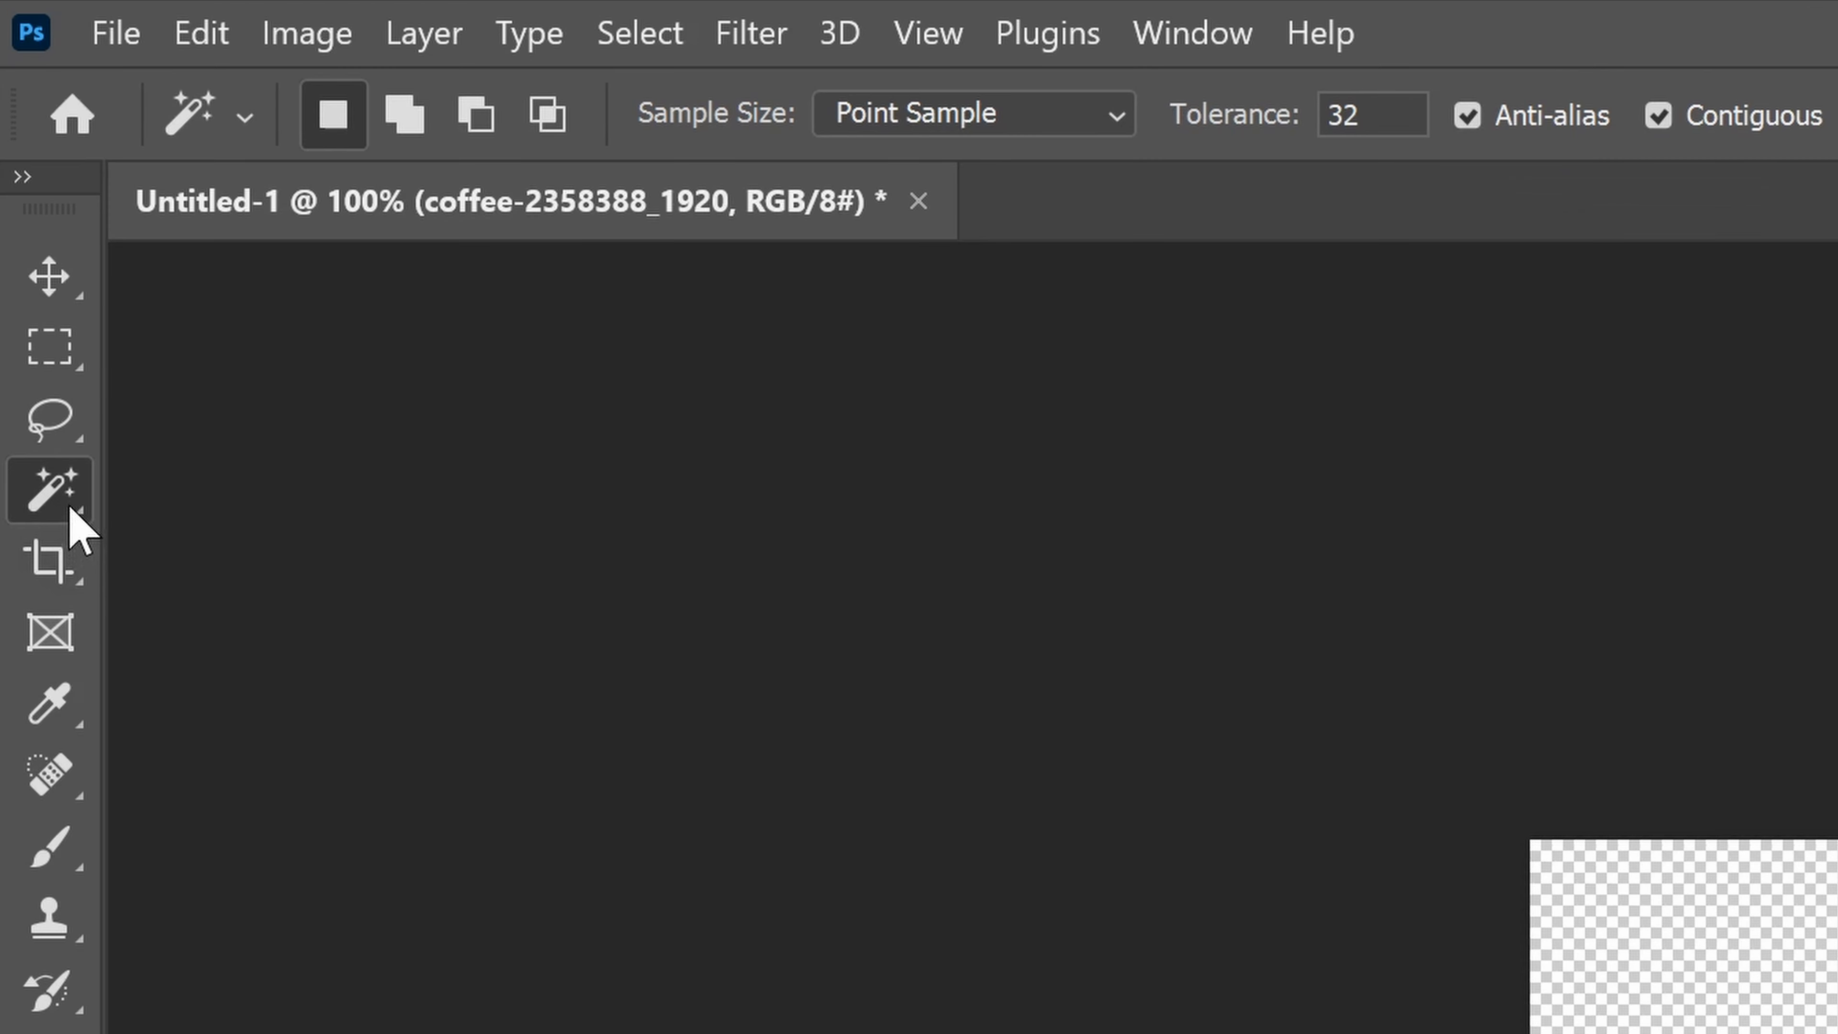
# Step: Select the backdrop and beans around the cup with the Quick Selection tool, delete them and deselect
pyautogui.rightClick(26, 178)
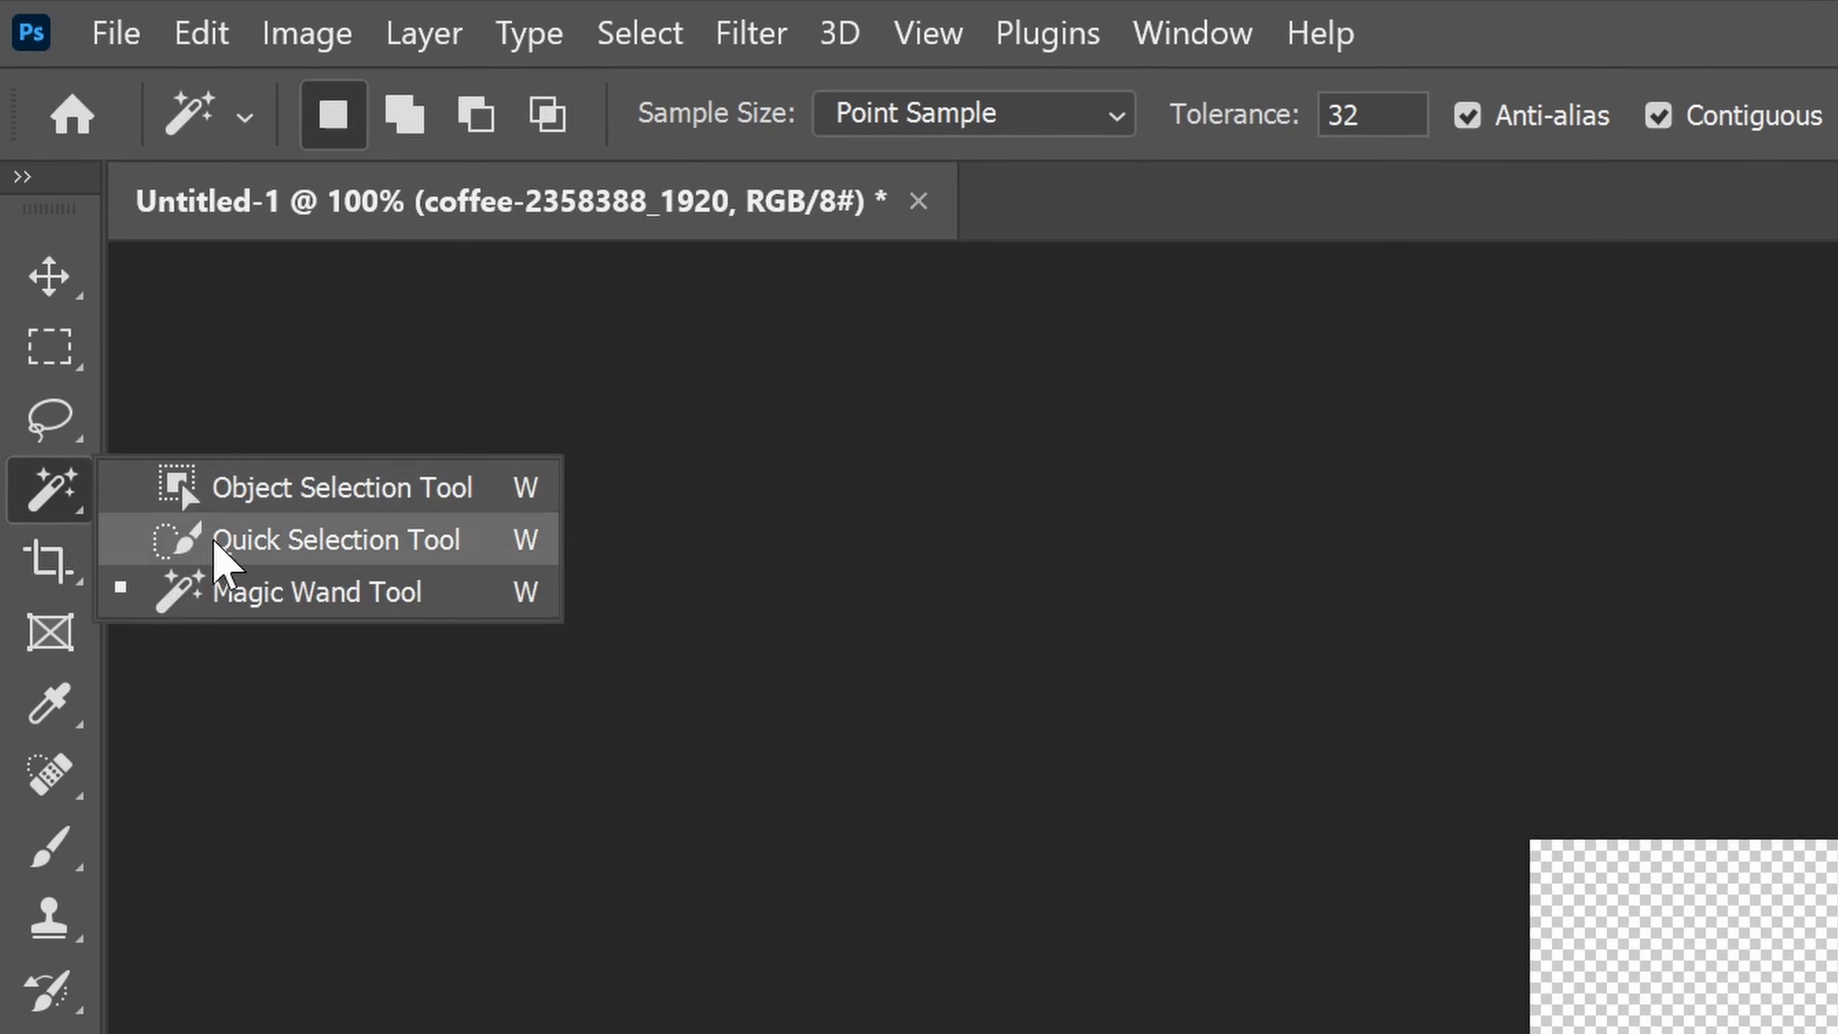
pyautogui.click(454, 554)
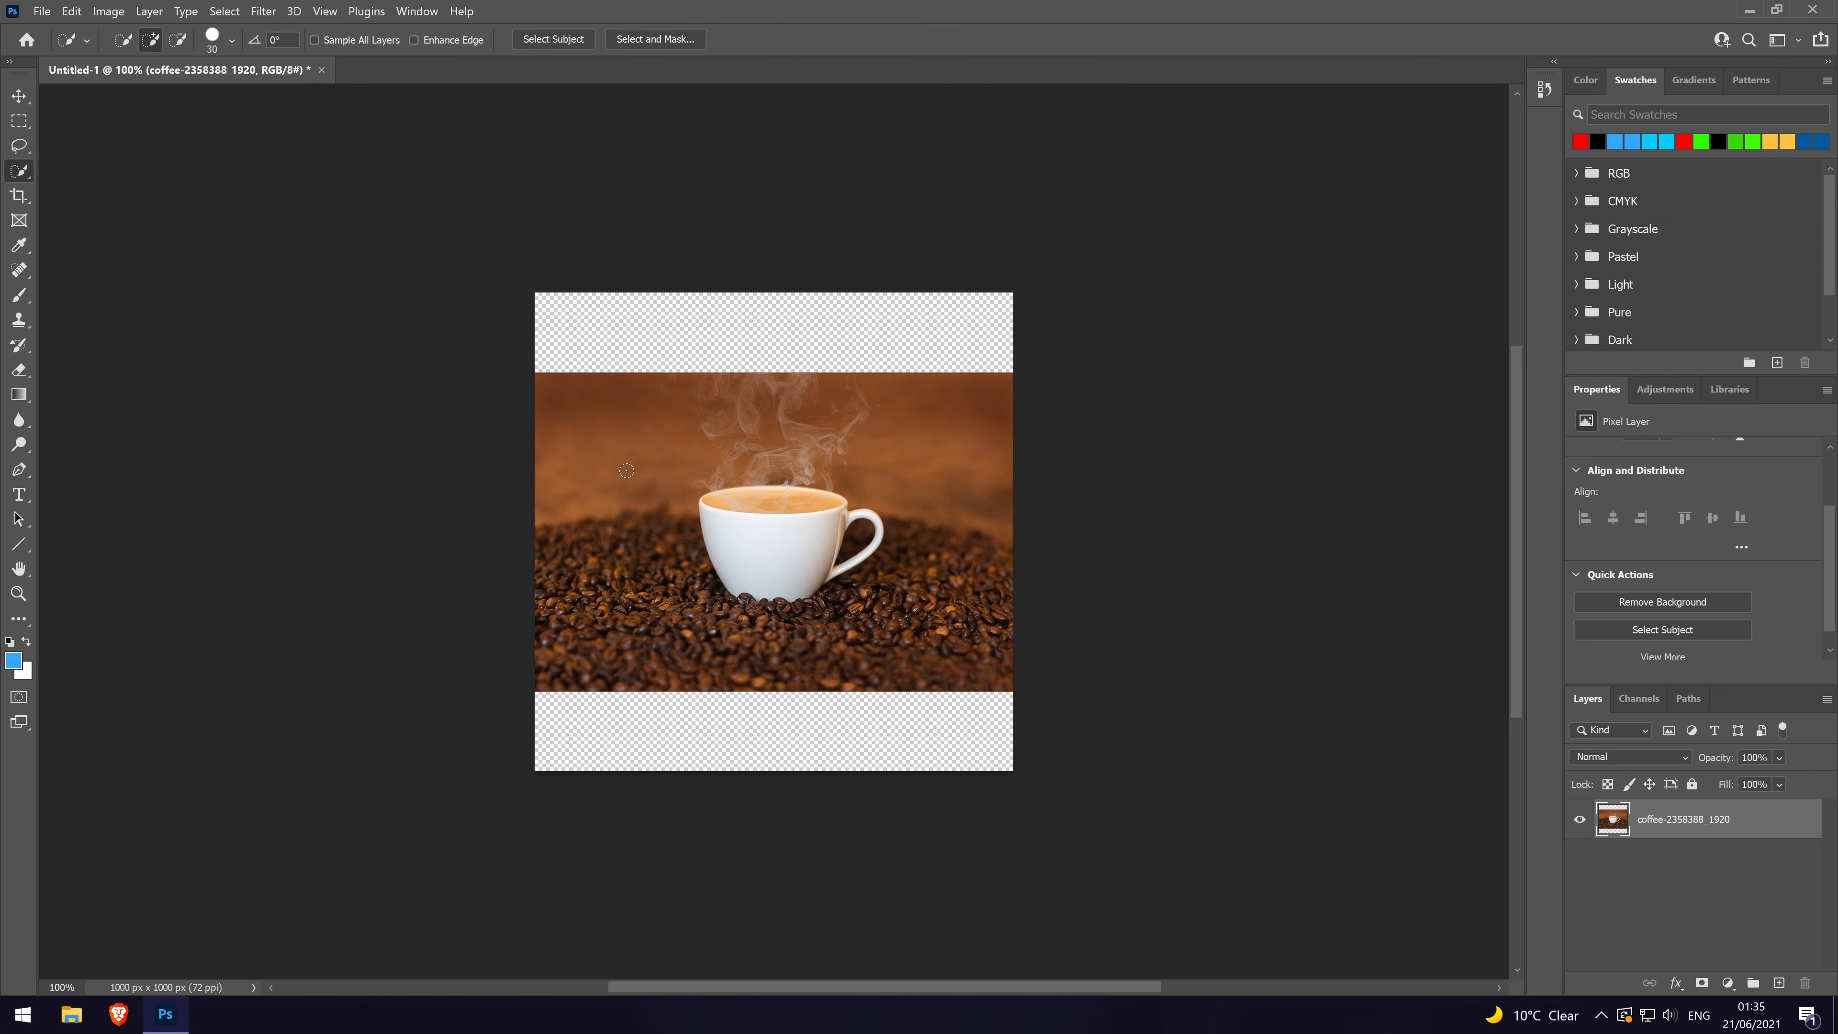
pyautogui.moveTo(626, 471)
pyautogui.mouseDown()
pyautogui.moveTo(588, 618)
pyautogui.moveTo(581, 563)
pyautogui.moveTo(630, 474)
pyautogui.moveTo(749, 423)
pyautogui.moveTo(877, 438)
pyautogui.moveTo(890, 451)
pyautogui.moveTo(841, 457)
pyautogui.moveTo(946, 481)
pyautogui.moveTo(955, 599)
pyautogui.moveTo(897, 652)
pyautogui.moveTo(703, 636)
pyautogui.mouseUp()
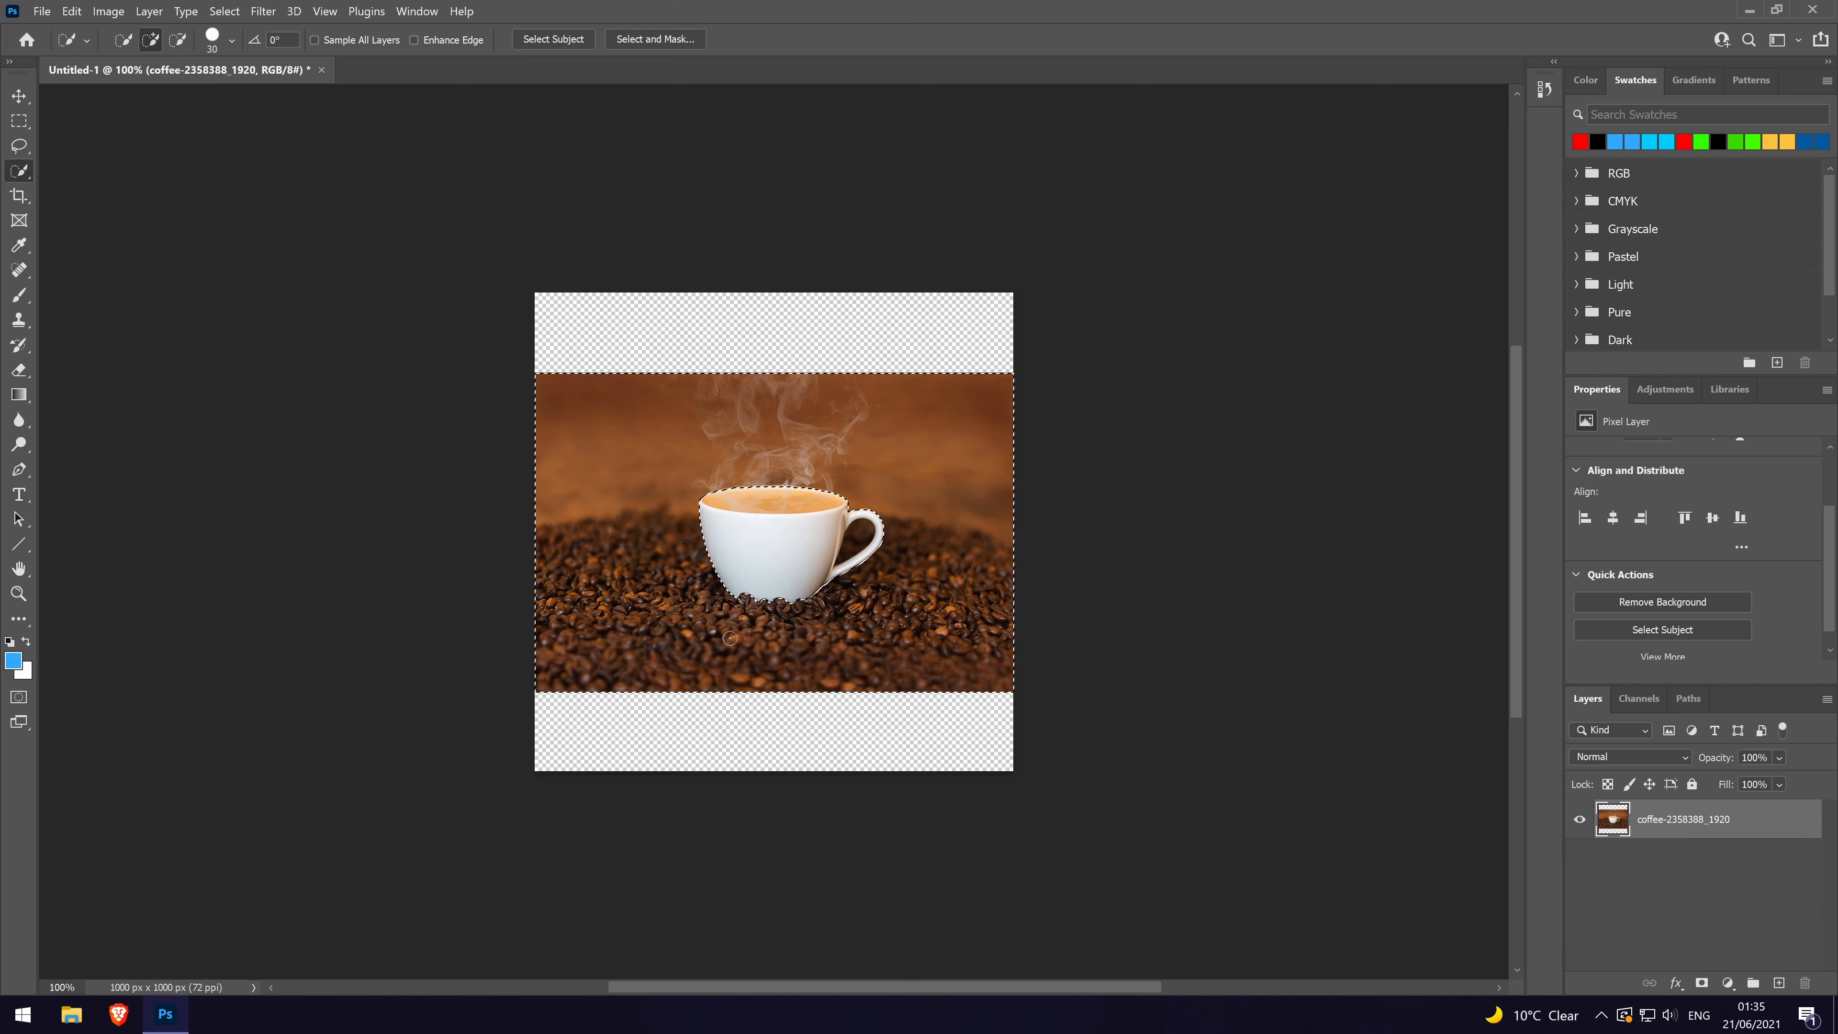
pyautogui.press('Delete')
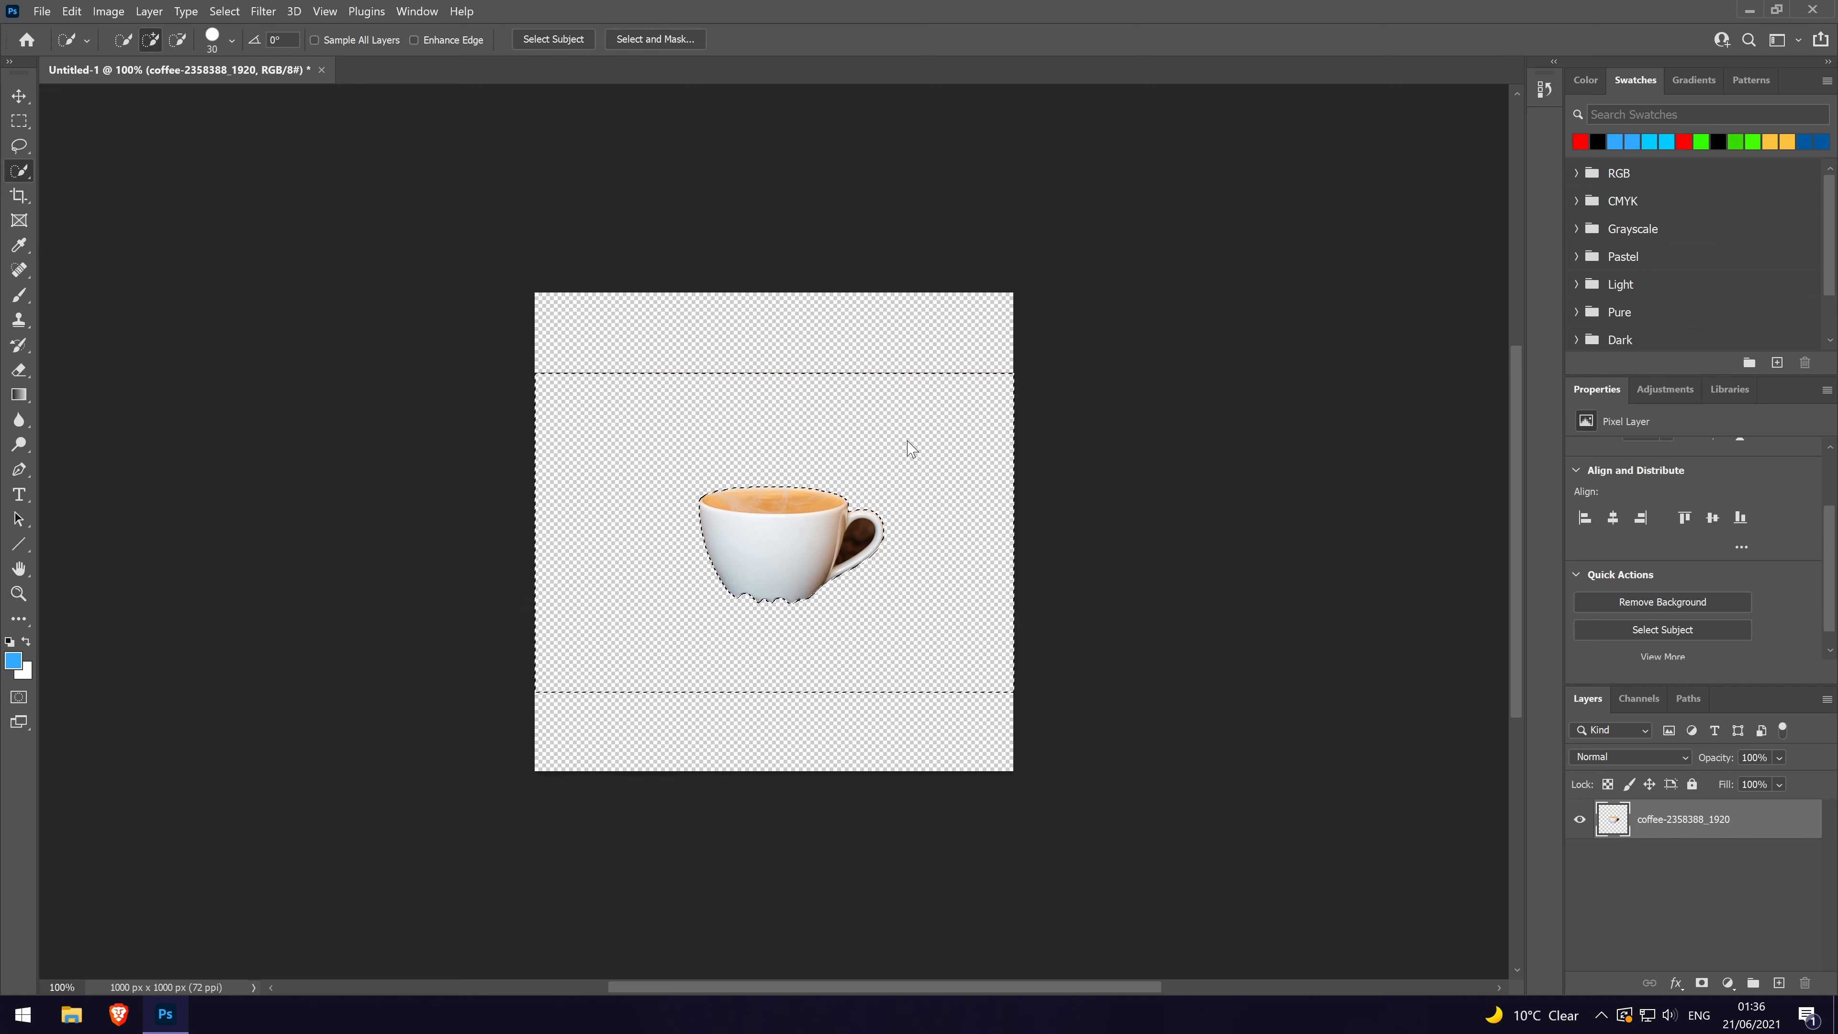
pyautogui.hotkey('ctrl', 'd')
# Step: Select the leftover background inside the cup's handle, delete it and deselect
pyautogui.click(907, 441)
pyautogui.click(856, 537)
pyautogui.press('Delete')
pyautogui.hotkey('ctrl', 'd')
# Step: Clean up the leftover border line and edge pixels around the cup with the Eraser
pyautogui.press('e')
pyautogui.hotkey('ctrl', '+')
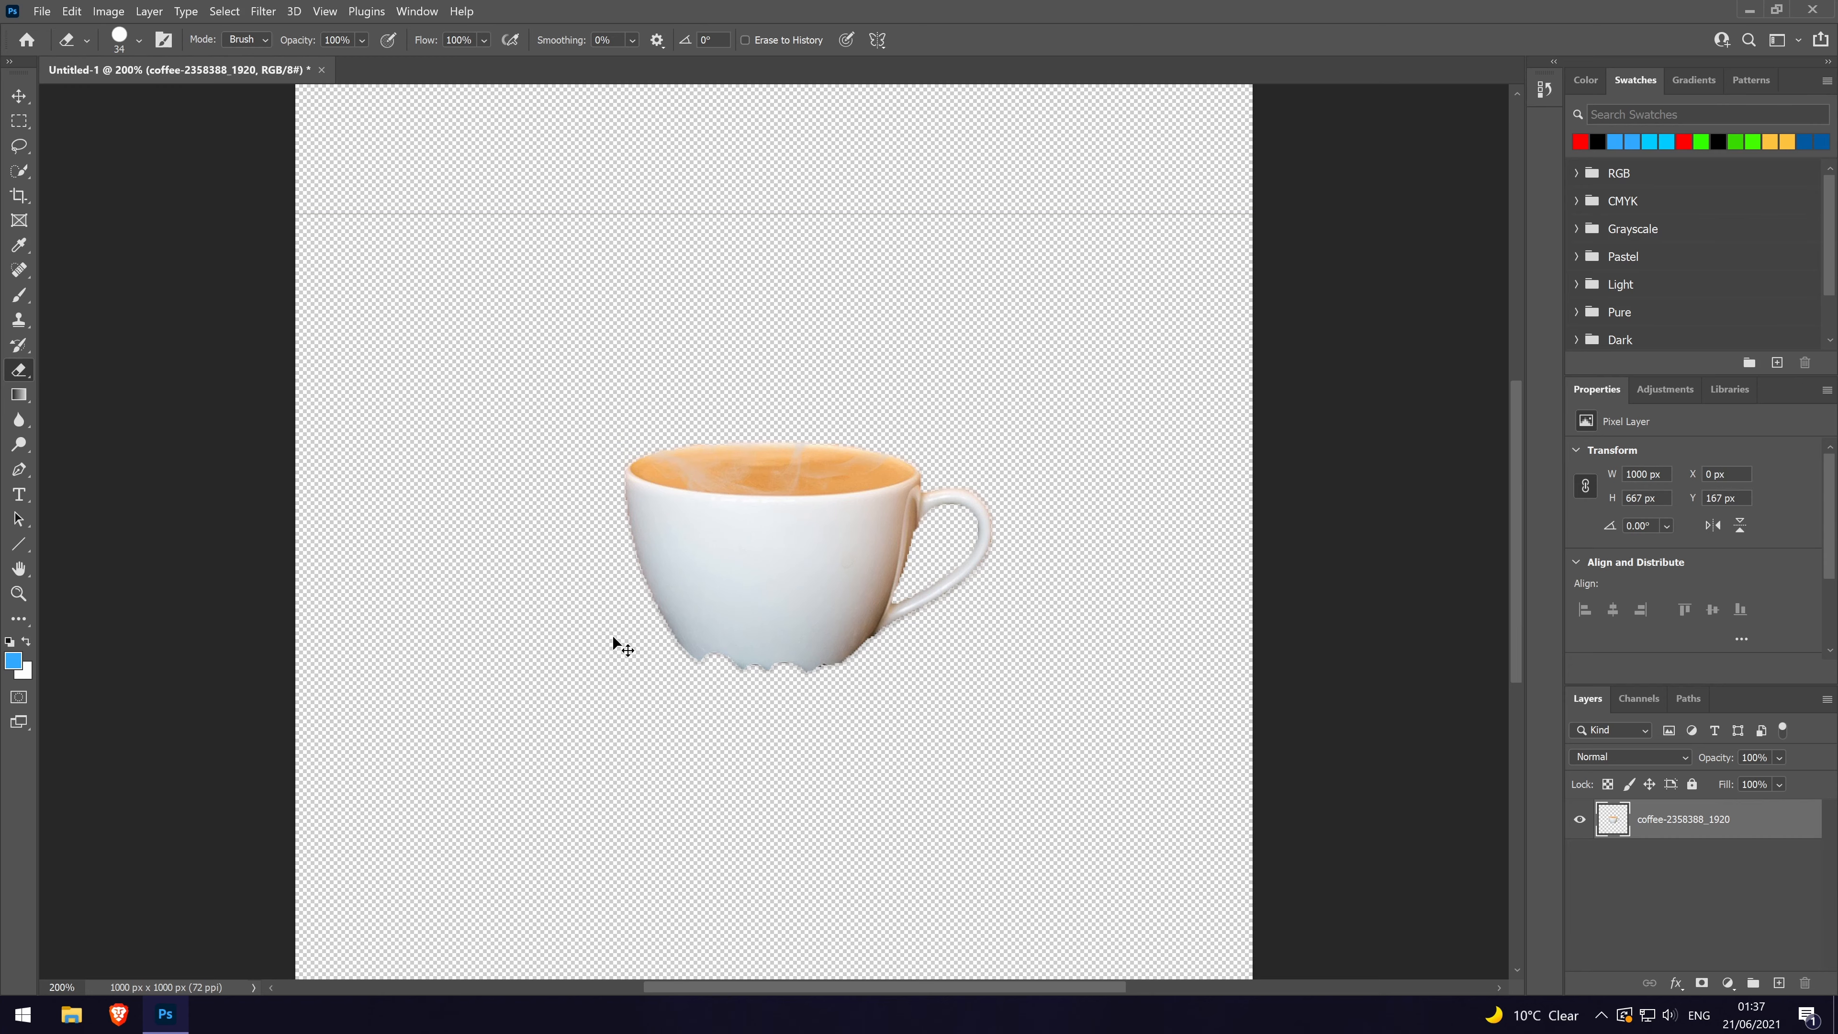
pyautogui.hotkey('ctrl', '+')
pyautogui.hotkey('ctrl', '+')
pyautogui.hotkey('ctrl', '+')
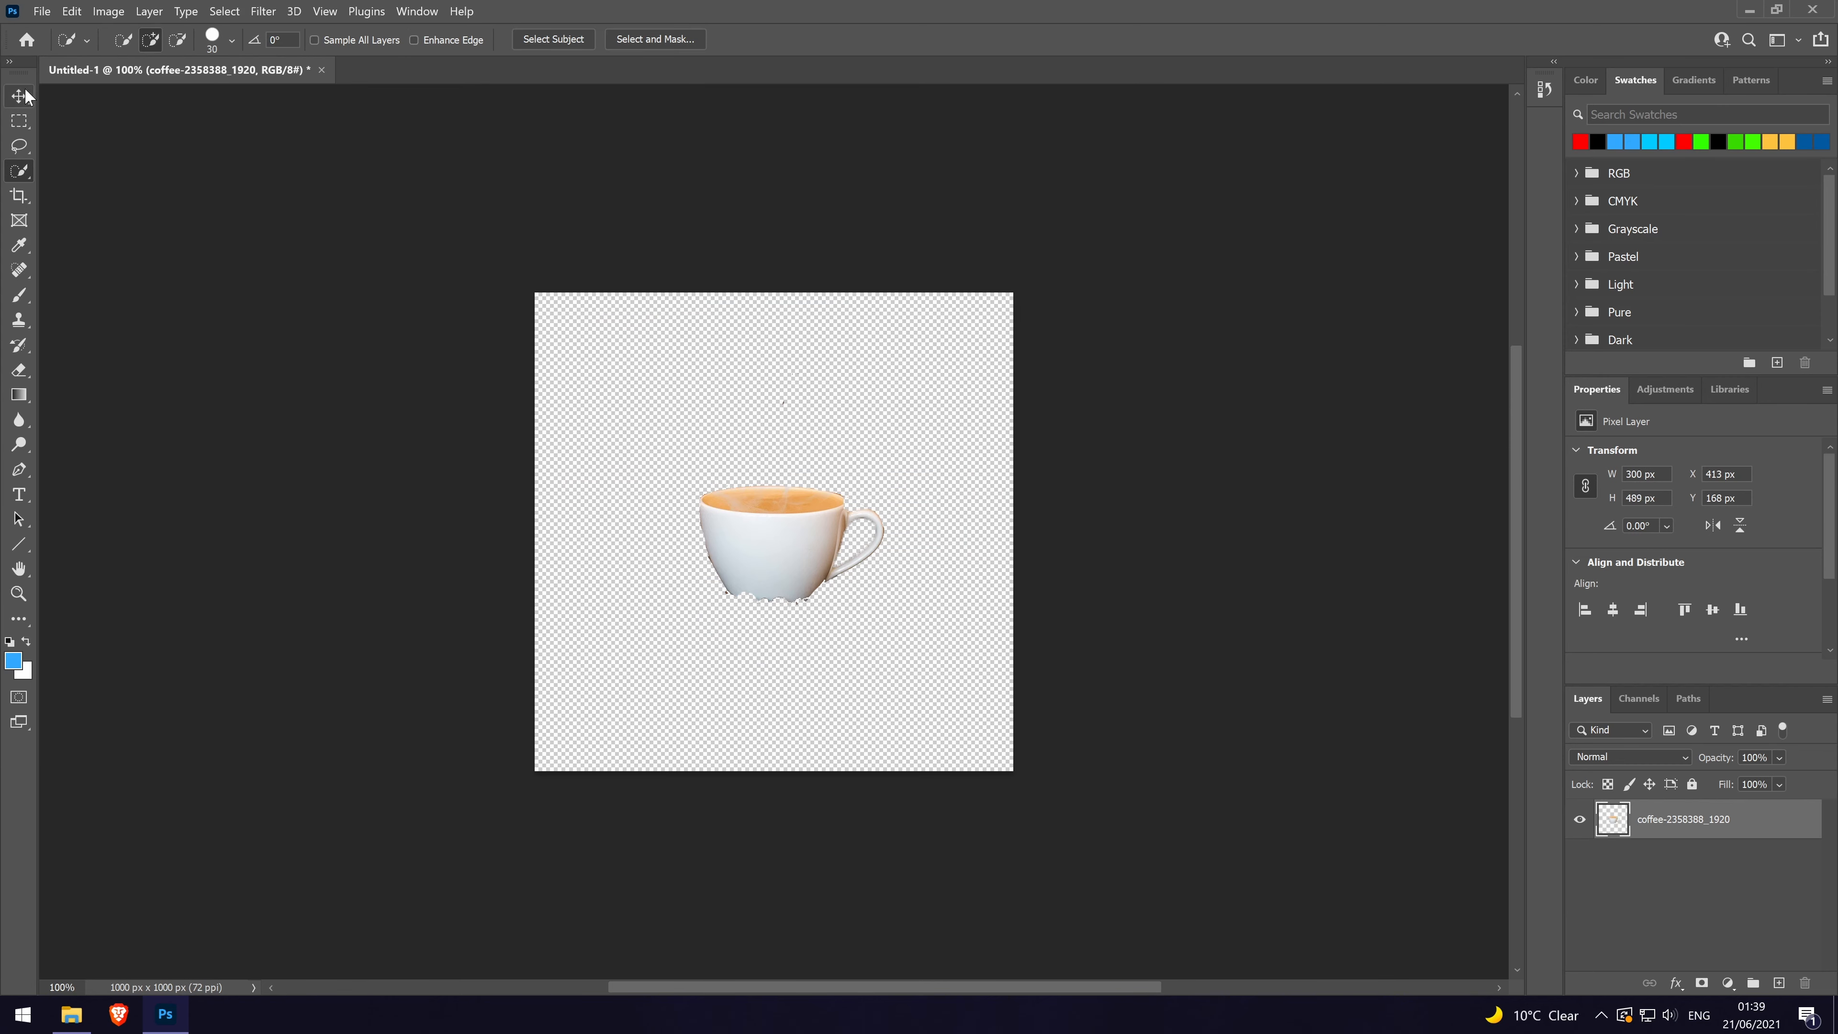
# Step: Add a 10 px red outside Stroke layer style to the cup layer to highlight stray pixels
pyautogui.click(18, 95)
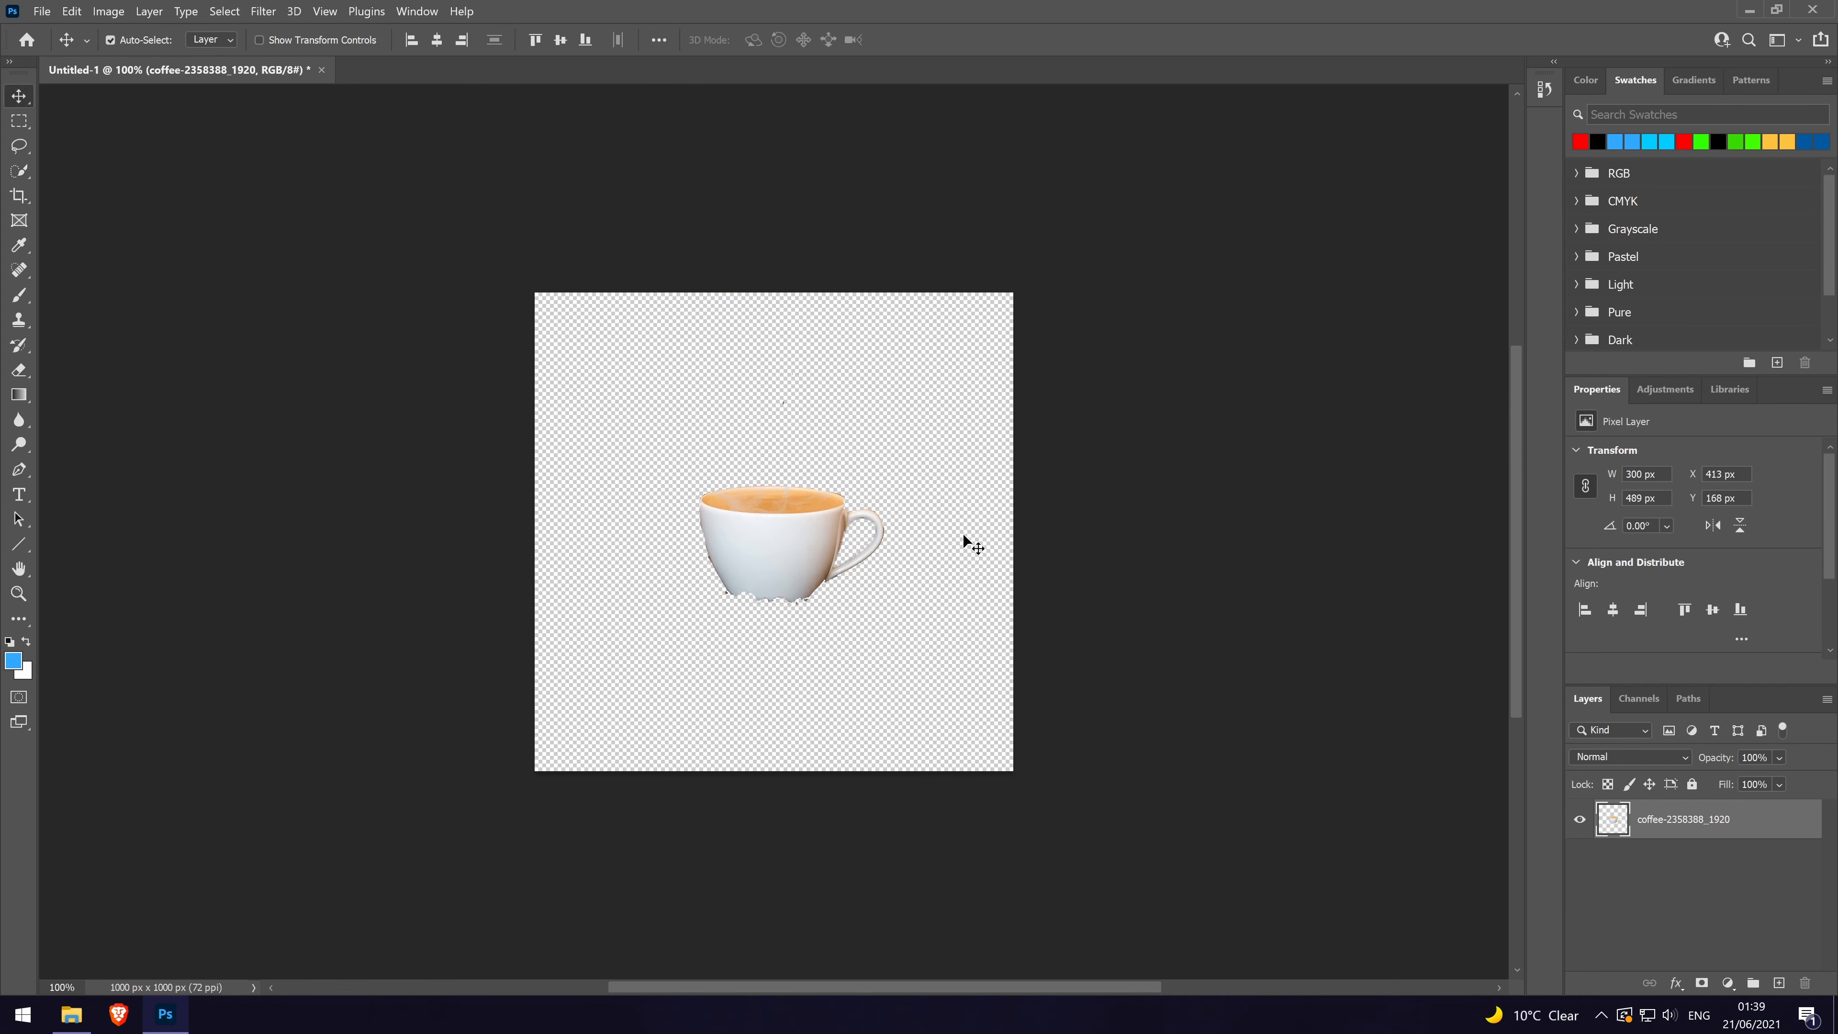
pyautogui.doubleClick(1781, 819)
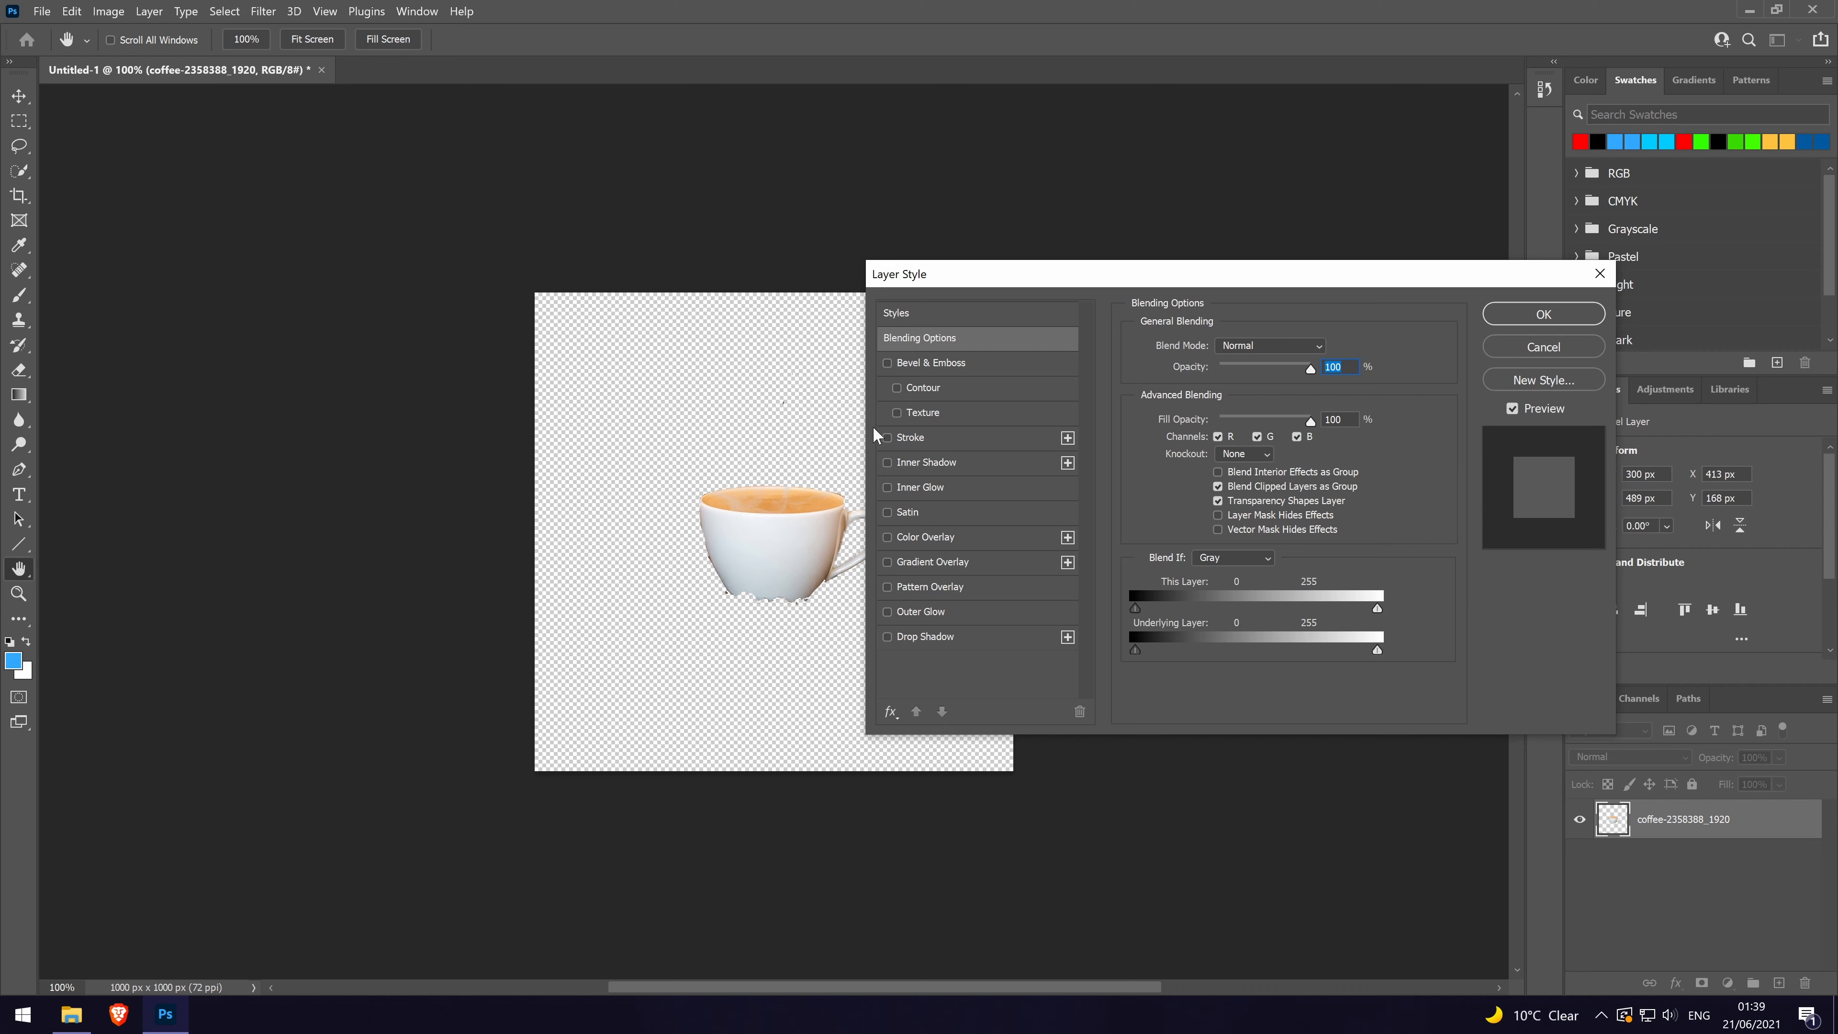
pyautogui.click(939, 436)
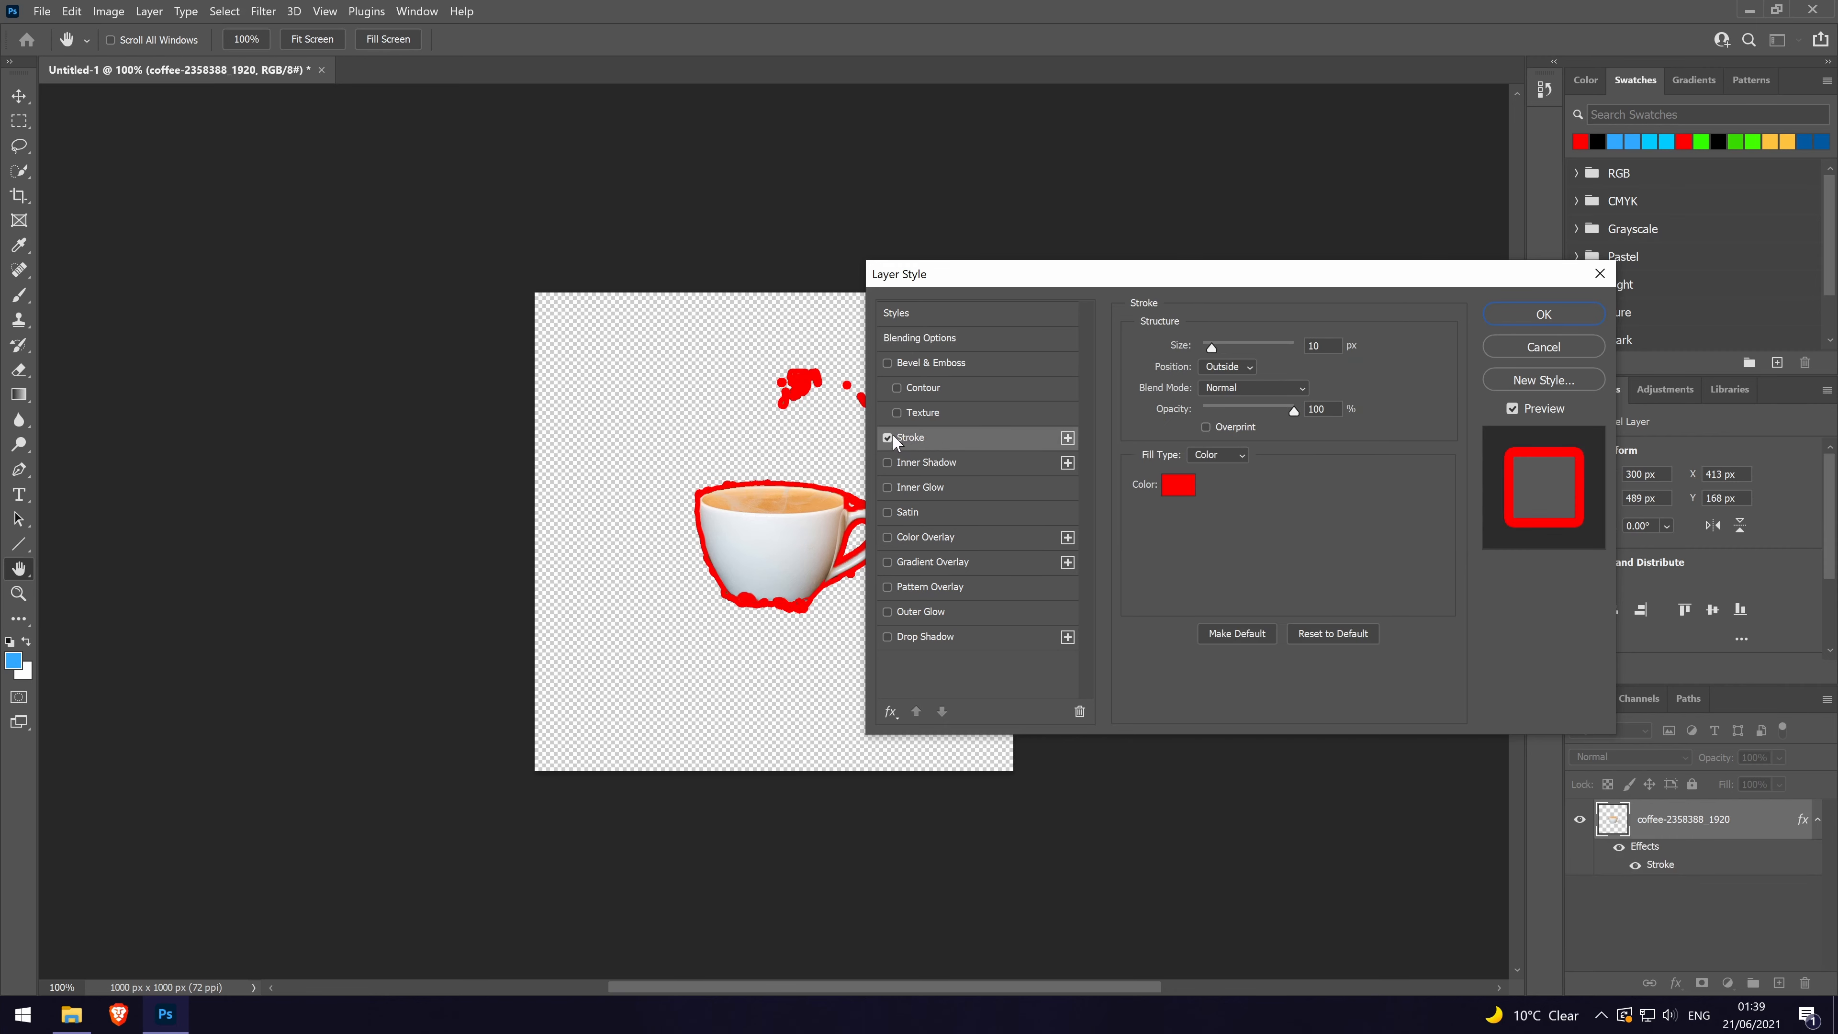
pyautogui.moveTo(1046, 274); pyautogui.dragTo(1329, 286)
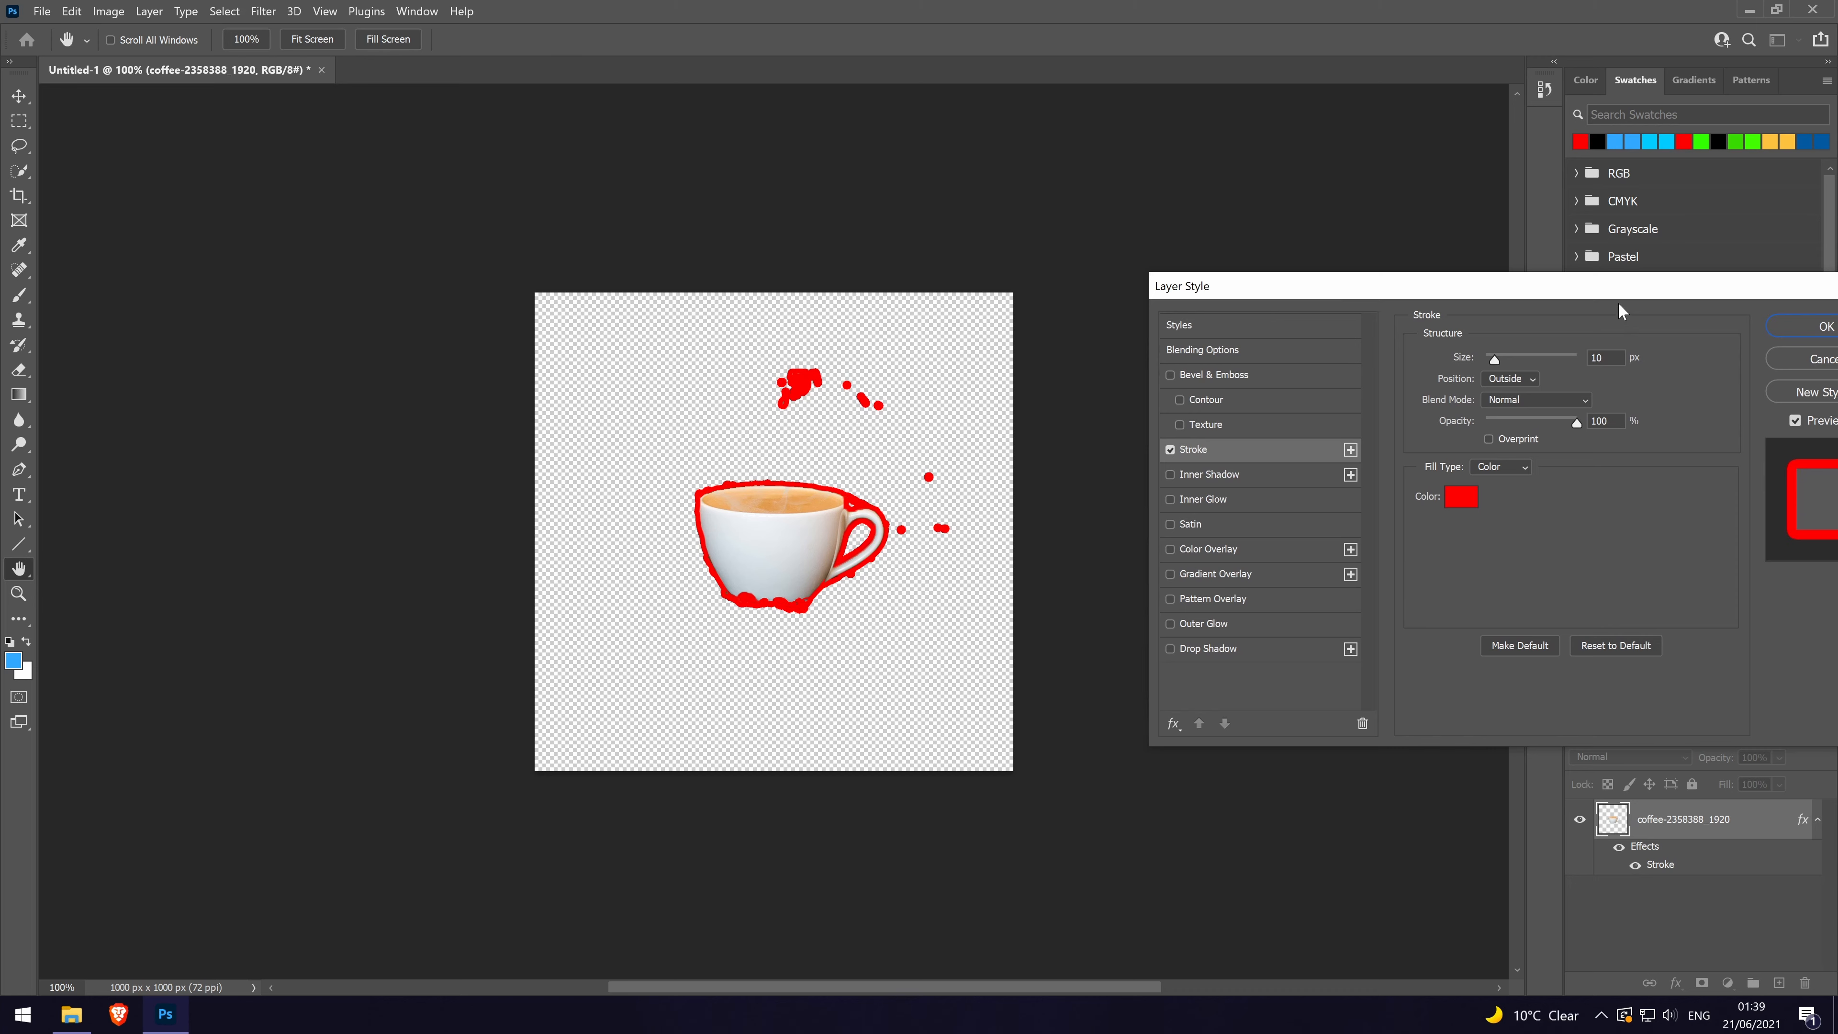
pyautogui.press('Return')
# Step: Erase the stray red-outlined specks above the cup and beside its handle
pyautogui.click(794, 386)
pyautogui.click(845, 392)
pyautogui.click(929, 453)
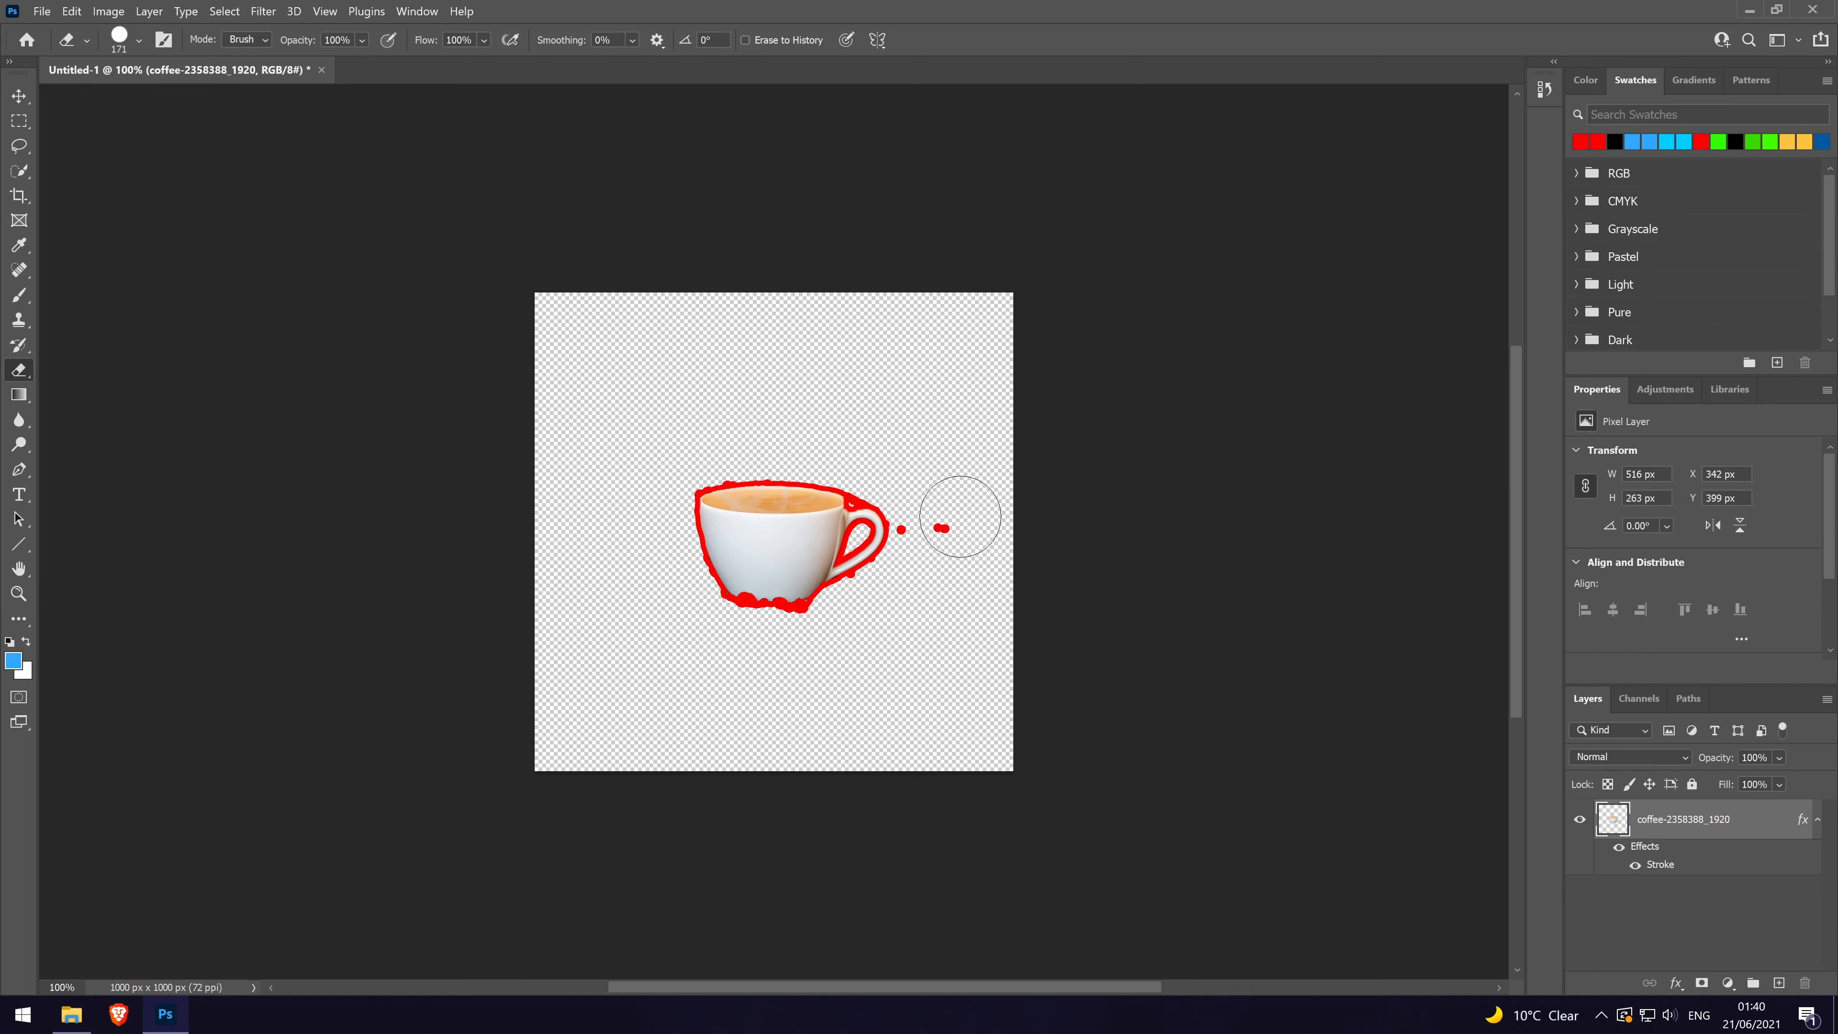
pyautogui.click(949, 526)
pyautogui.click(936, 526)
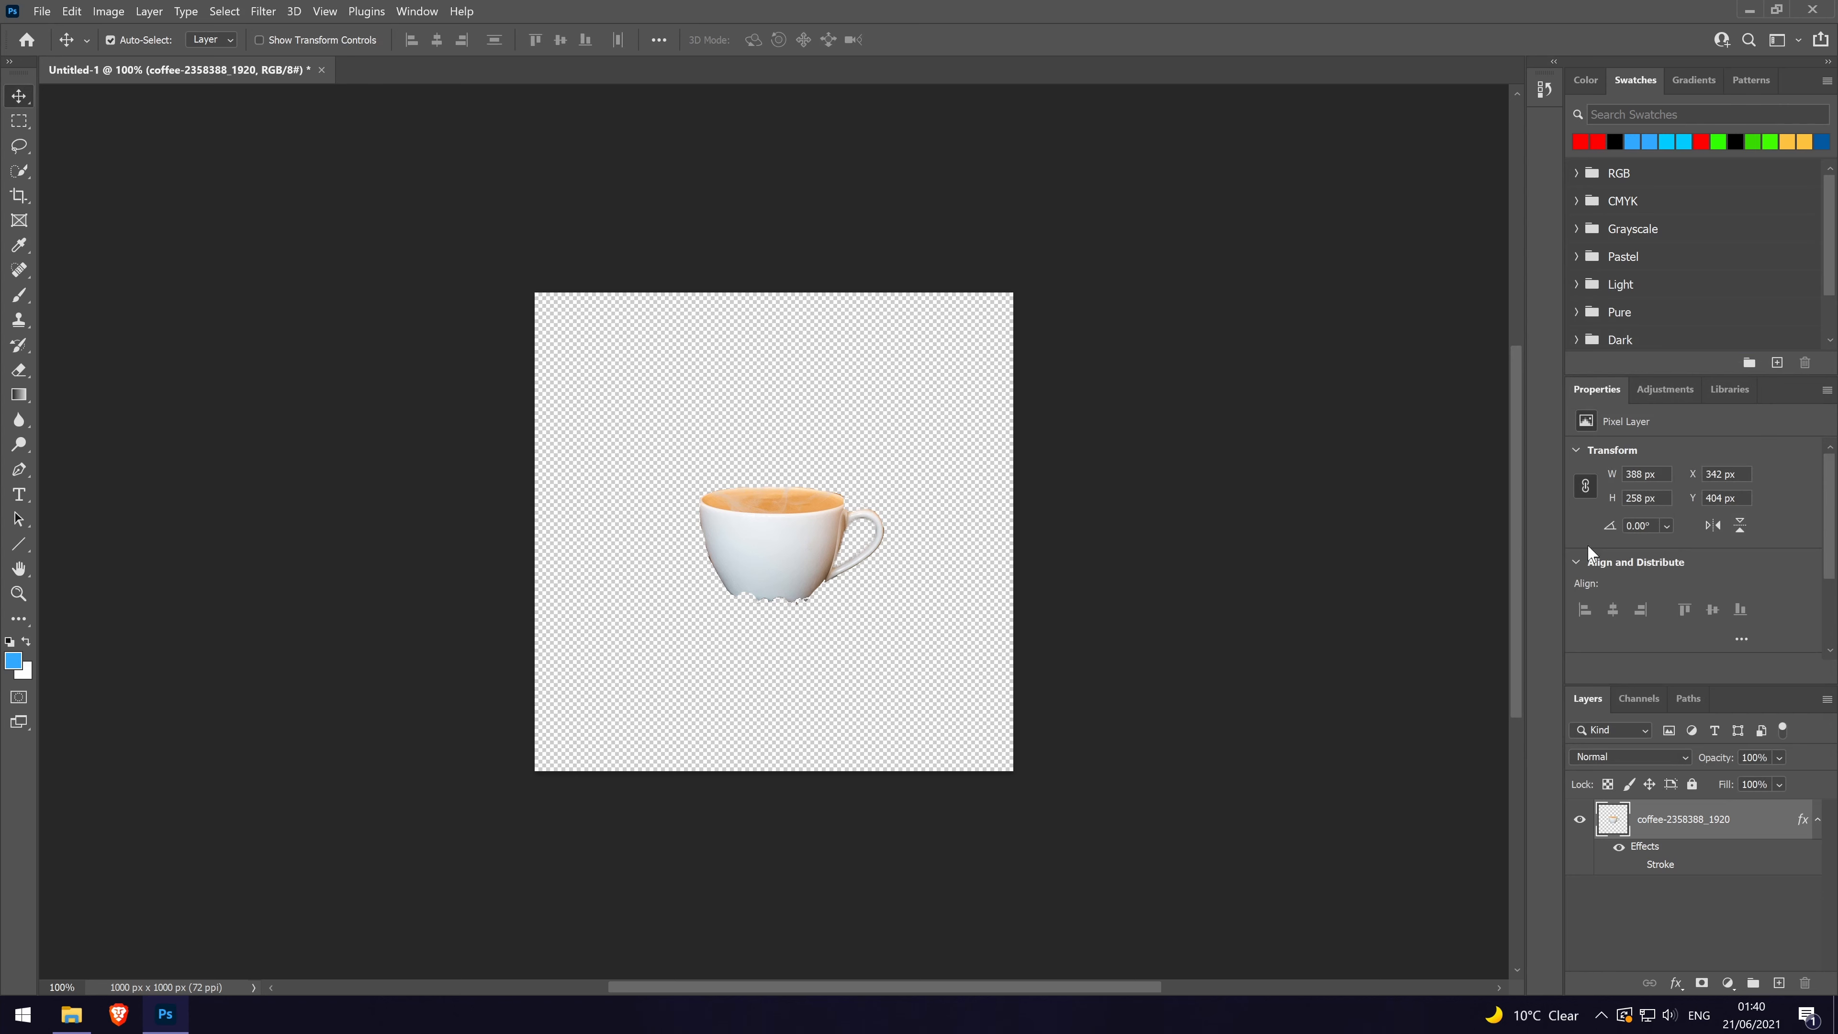
# Step: Export the cut-out cup with Quick Export as PNG
pyautogui.click(40, 13)
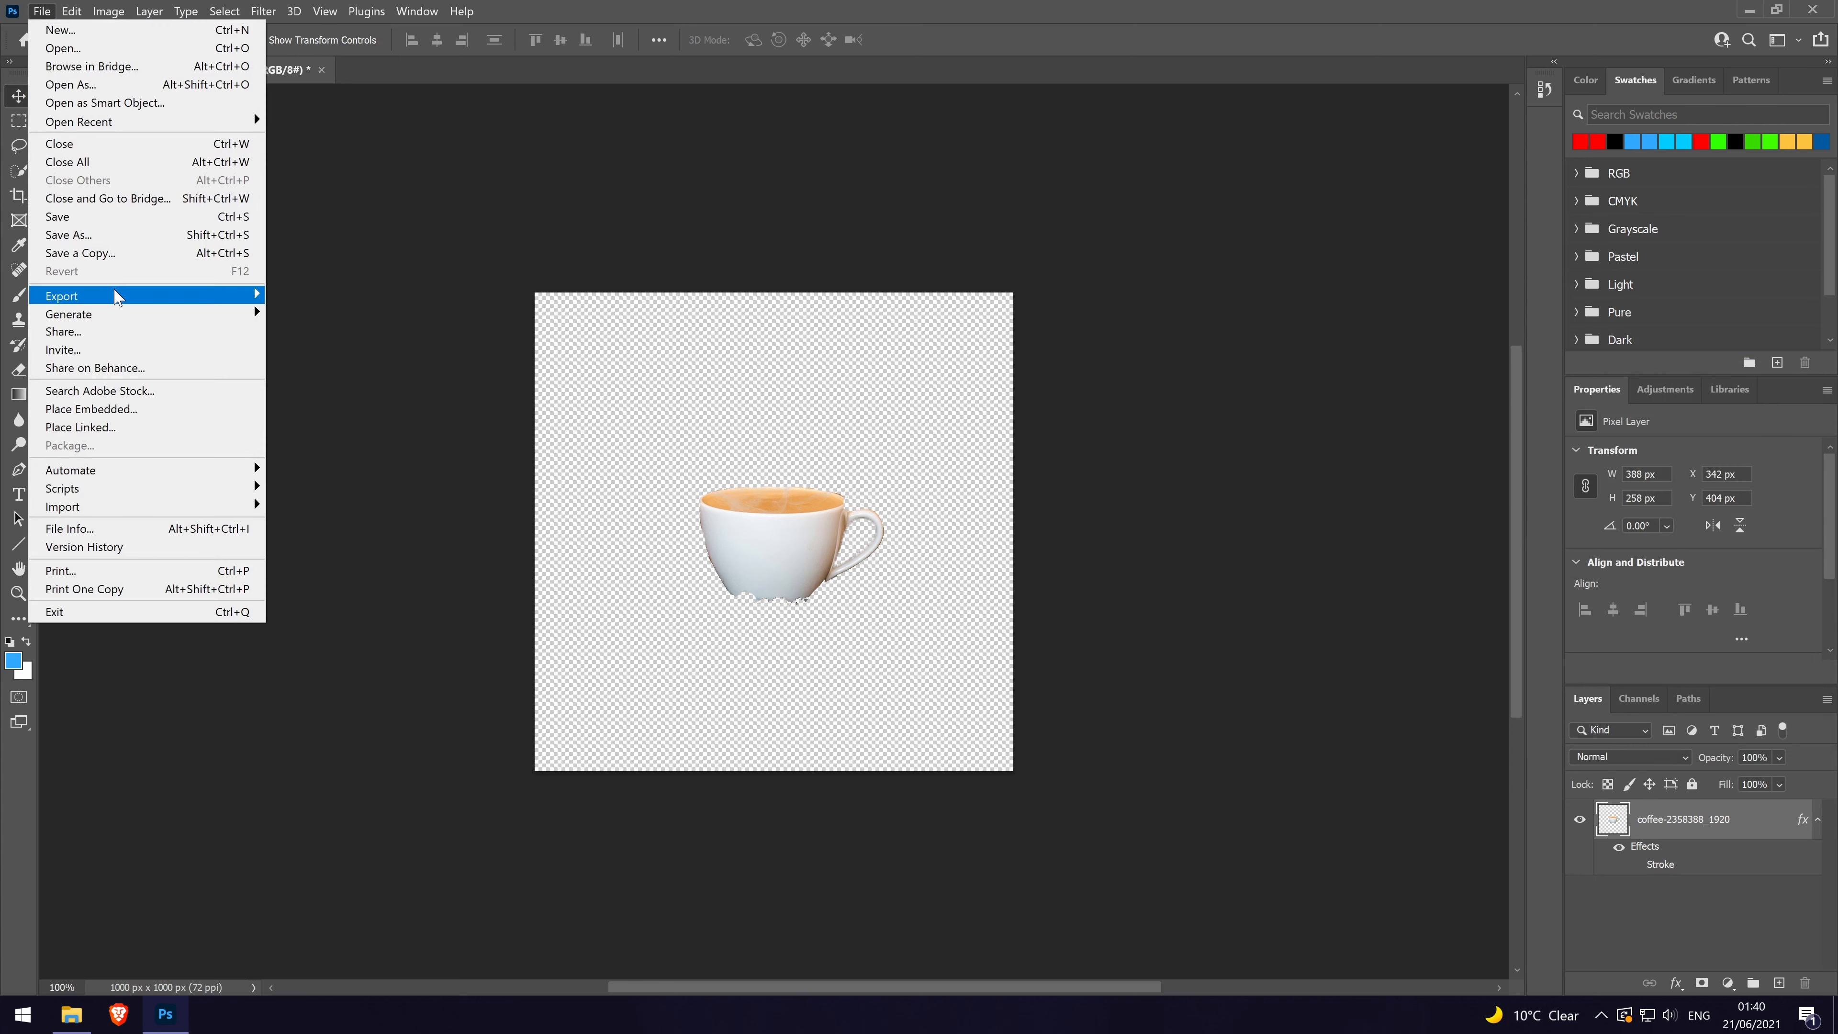
pyautogui.moveTo(119, 296)
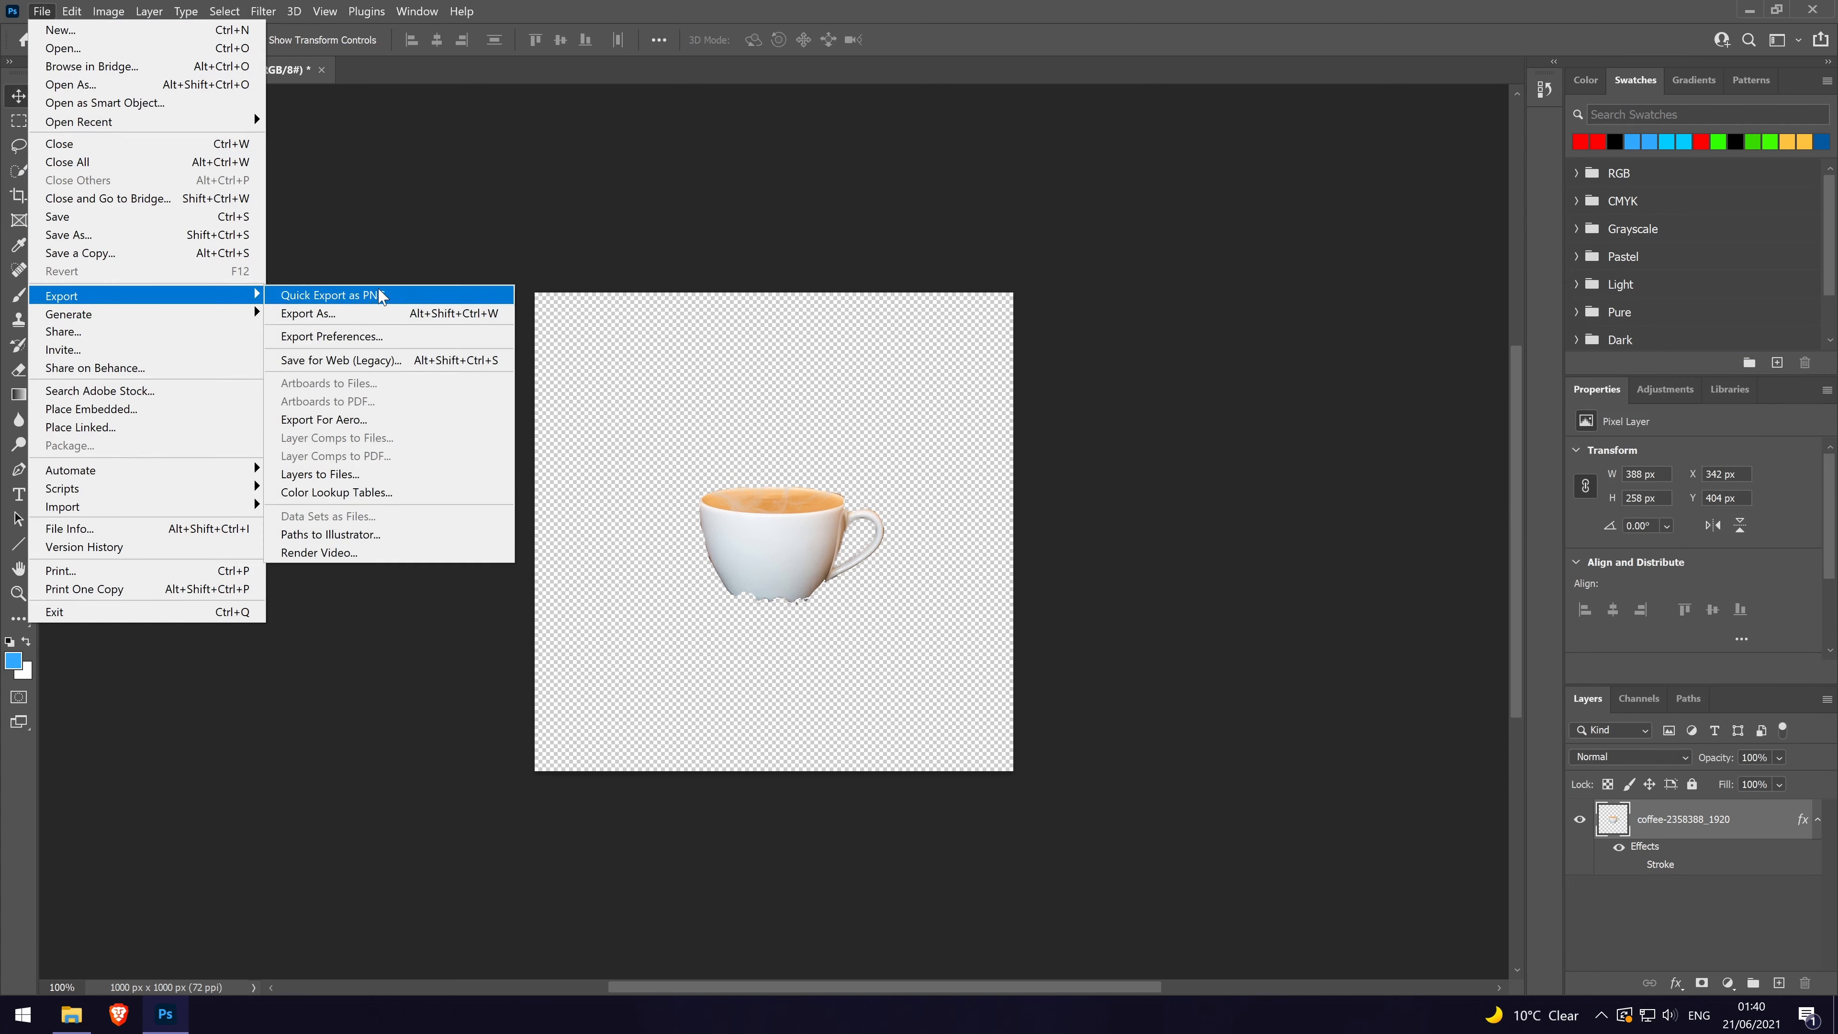